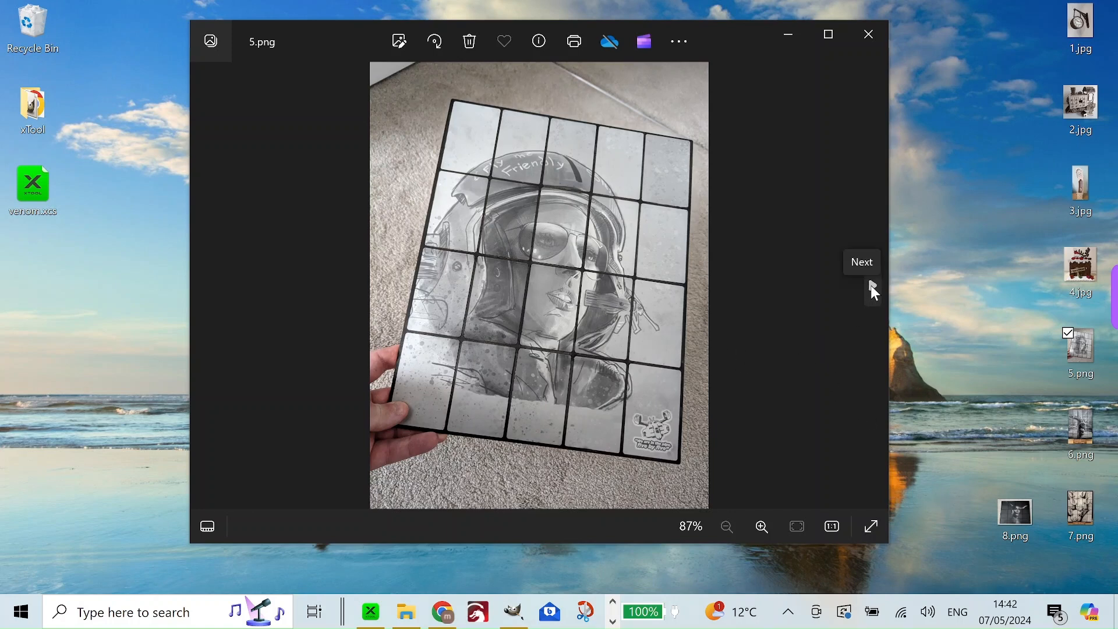
- Browse the tiled engraving photos from 6.png to 8.png and return to 5.png
{"action": "left_click", "coordinate": [873, 287]}
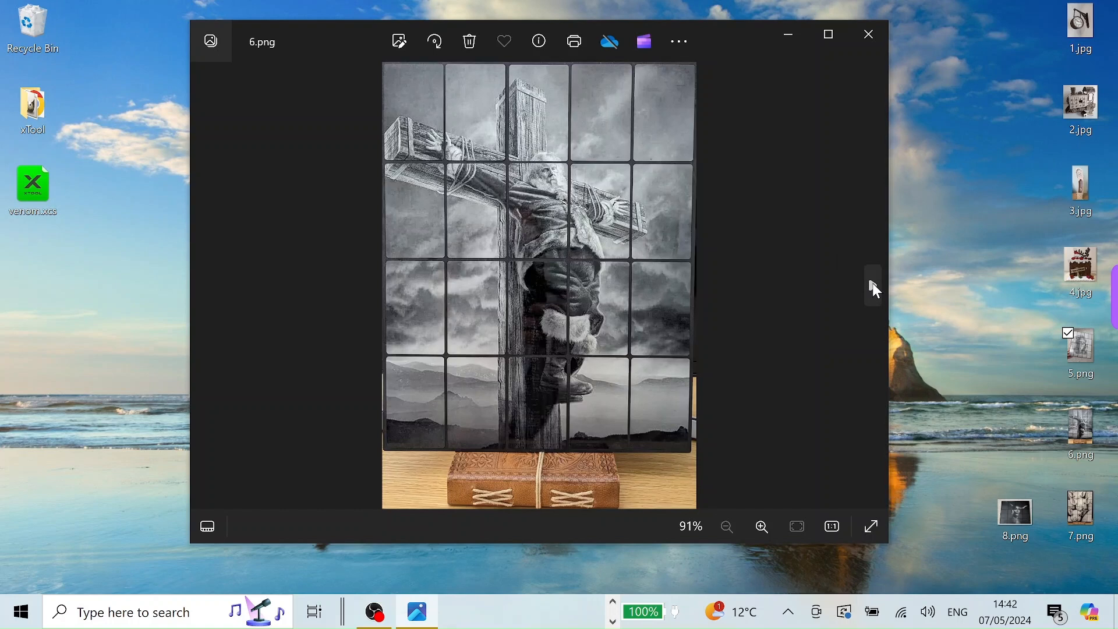
{"action": "left_click", "coordinate": [873, 287]}
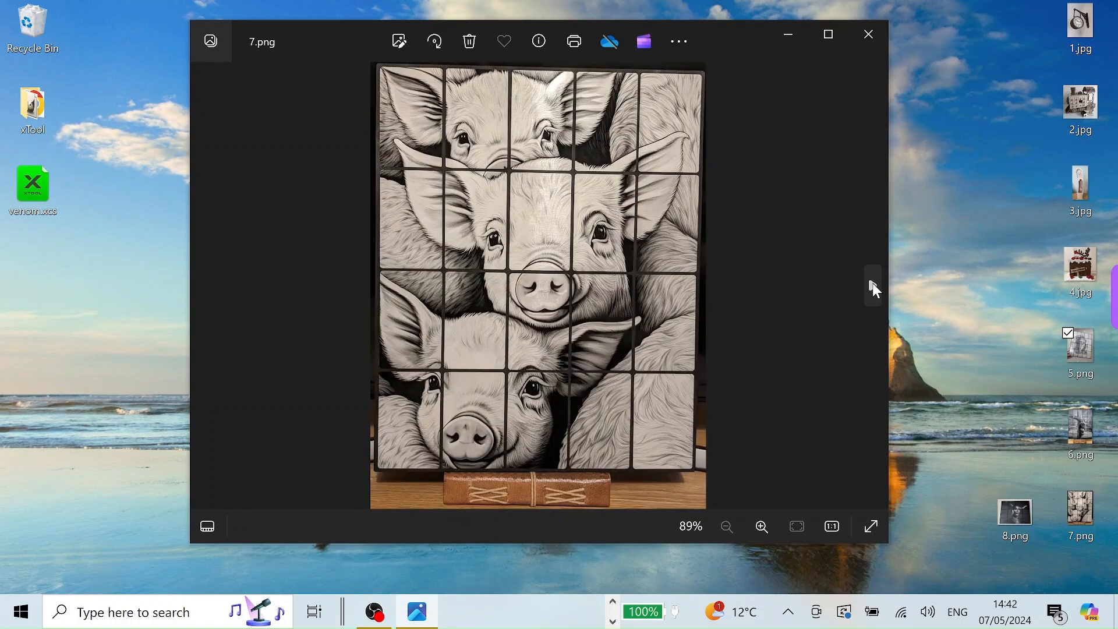
{"action": "left_click", "coordinate": [872, 286]}
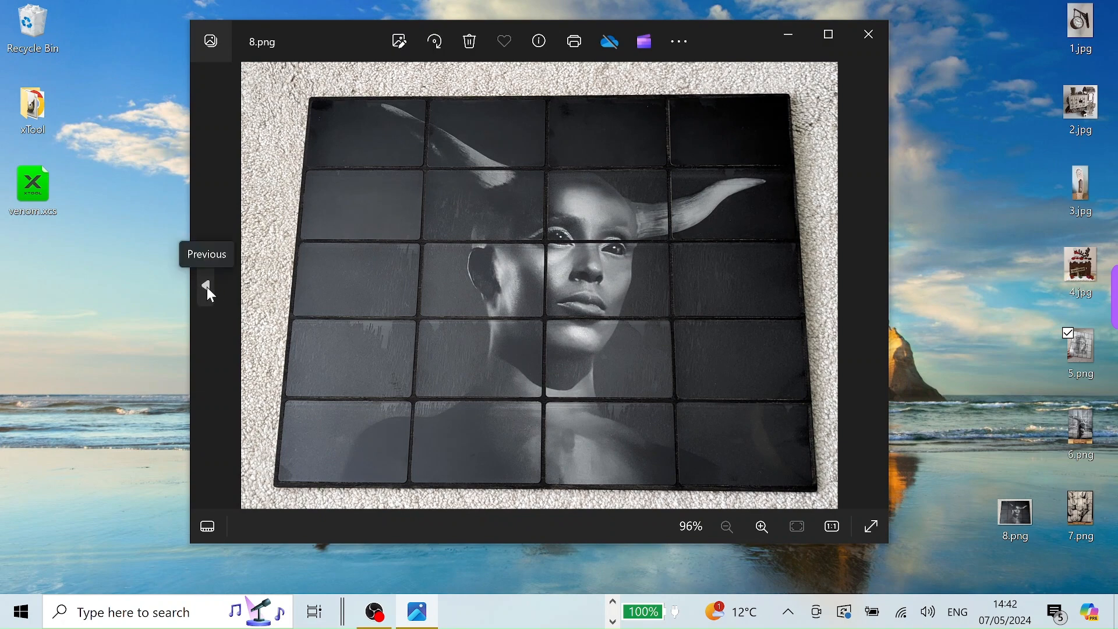
{"action": "left_click", "coordinate": [207, 288]}
{"action": "left_click", "coordinate": [207, 287]}
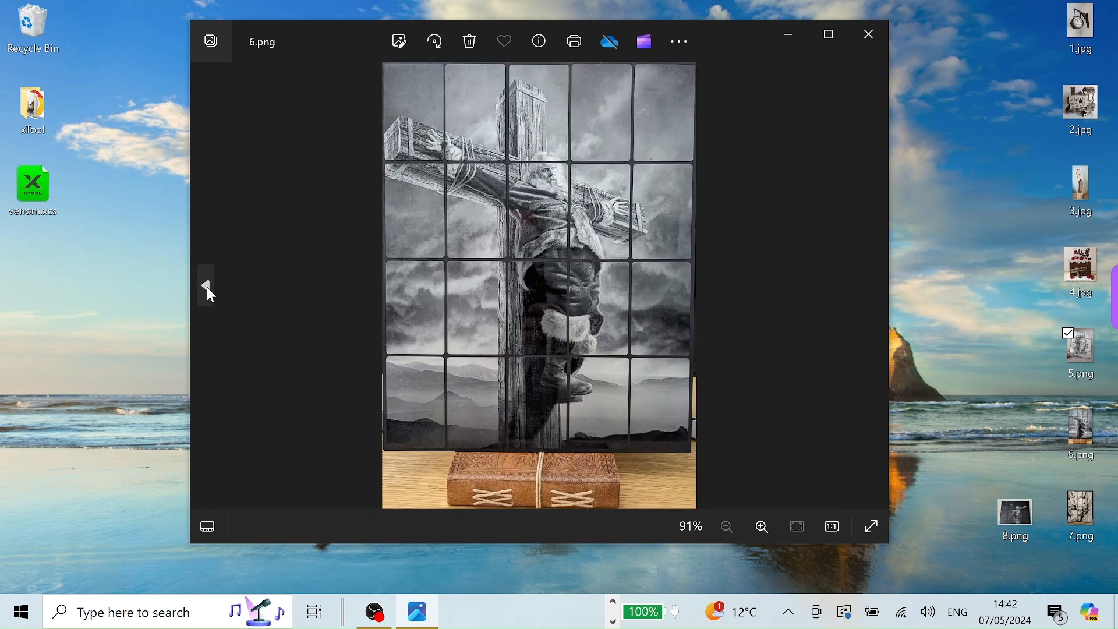
{"action": "left_click", "coordinate": [208, 286]}
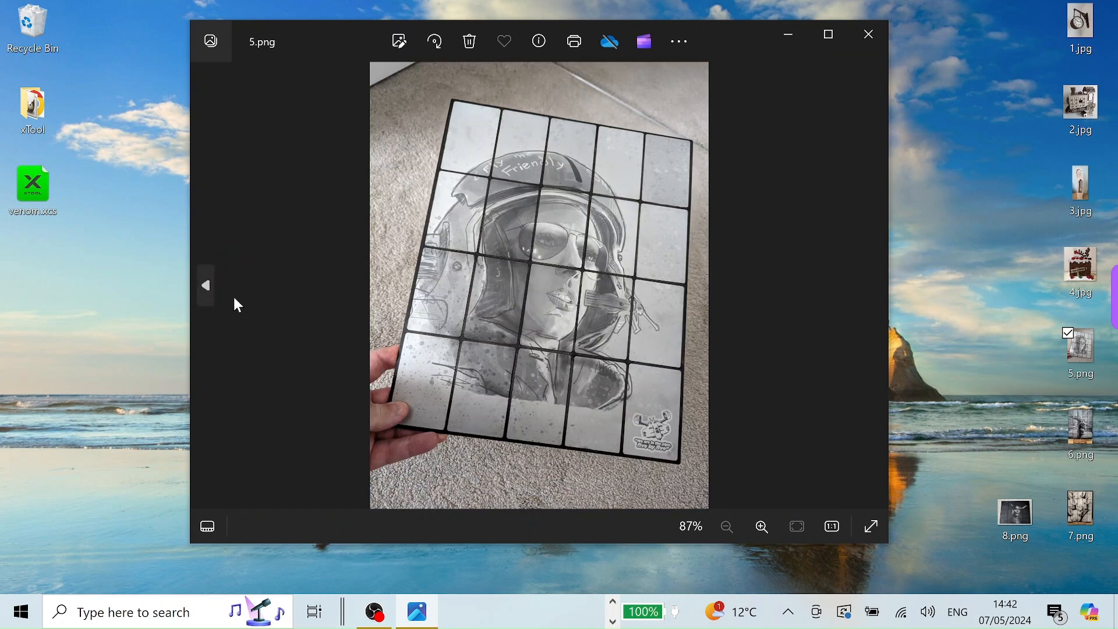
- View the wooden project photos 4.jpg back to 1.jpg, return to 5.png, and close the photo viewer
{"action": "left_click", "coordinate": [205, 287]}
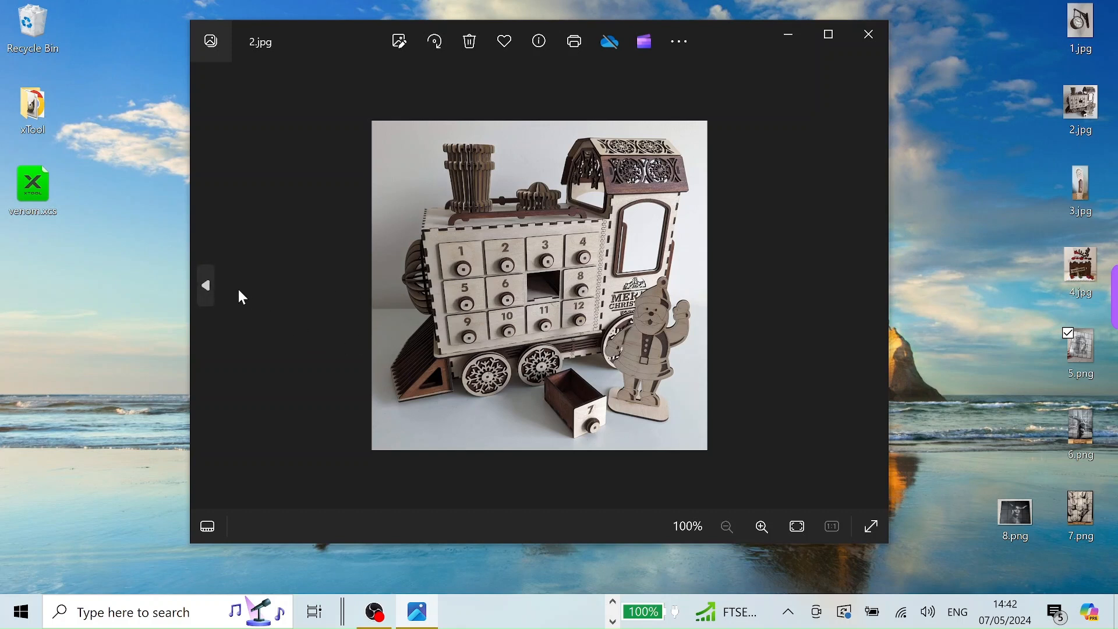
{"action": "left_click", "coordinate": [207, 284]}
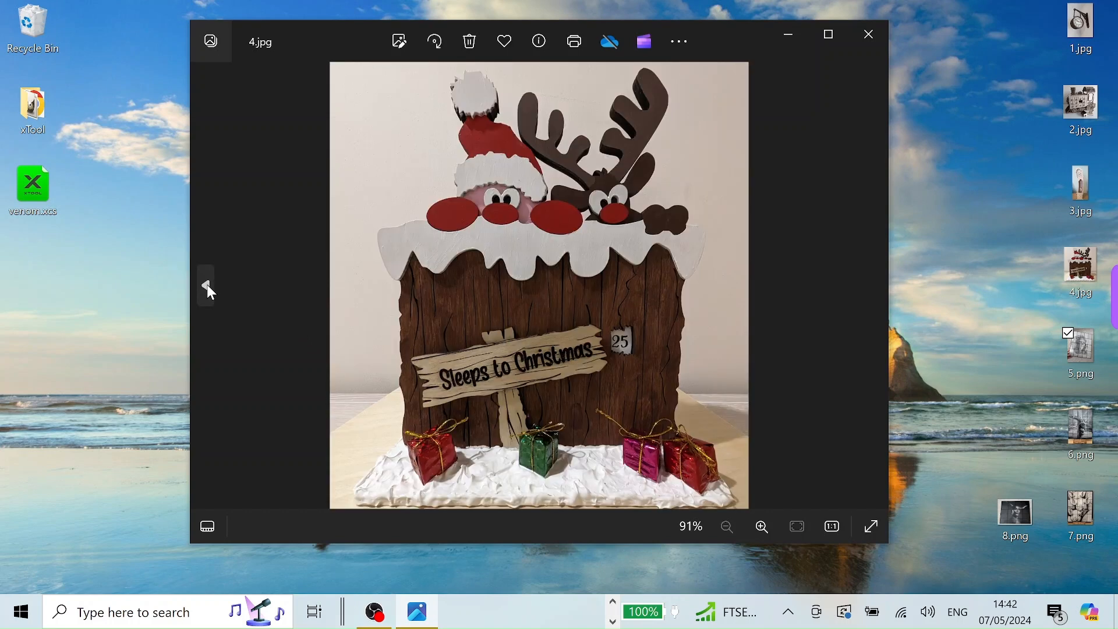
{"action": "left_click", "coordinate": [207, 285]}
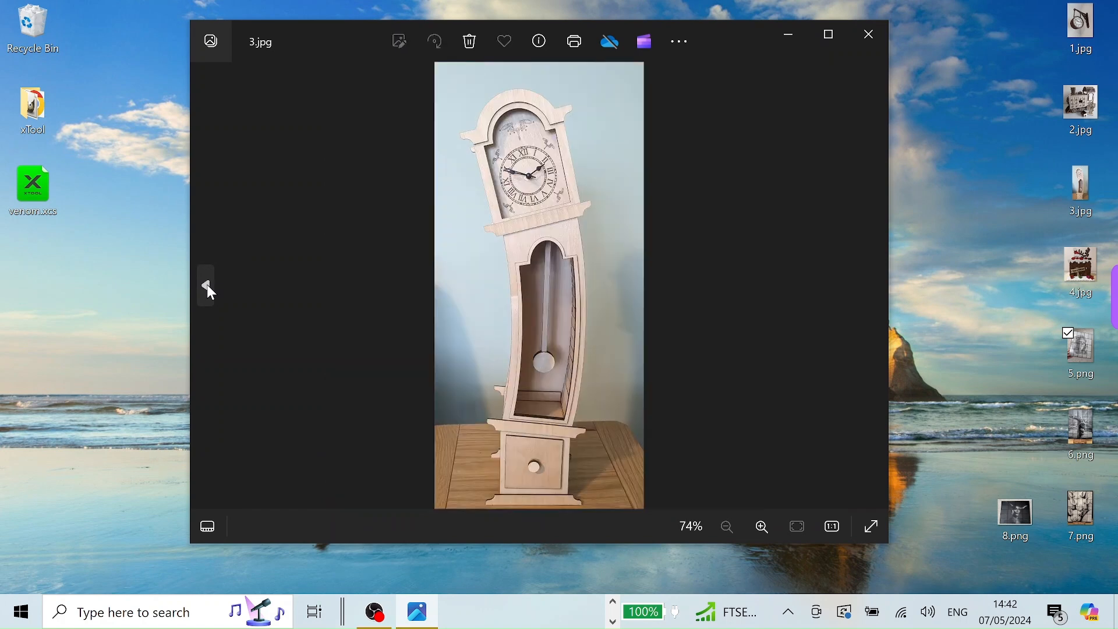
{"action": "left_click", "coordinate": [207, 284]}
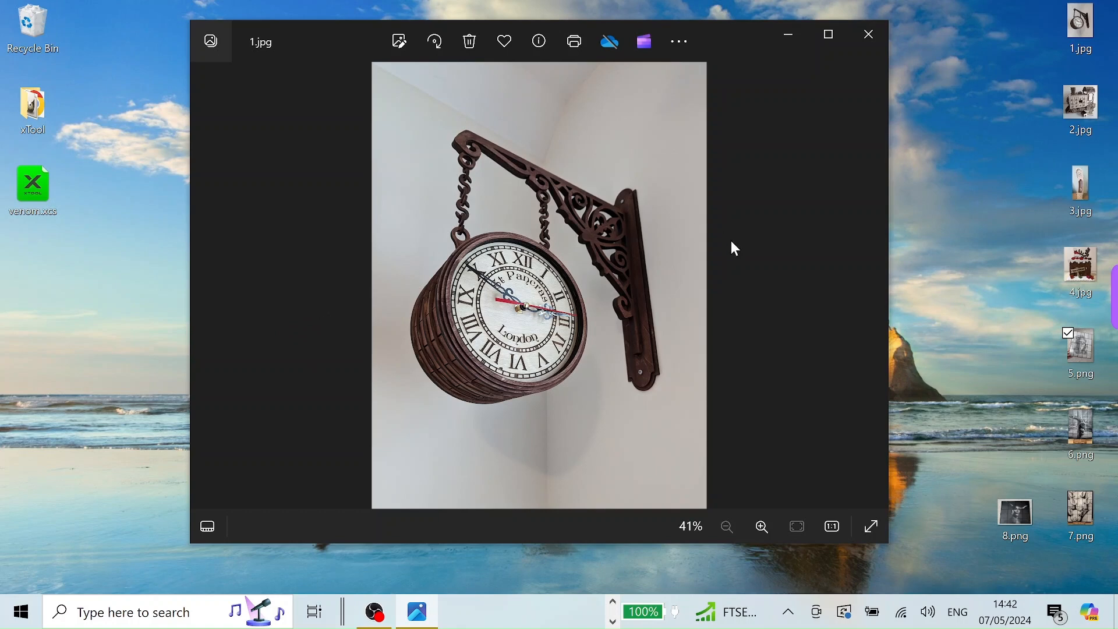
{"action": "left_click", "coordinate": [873, 287]}
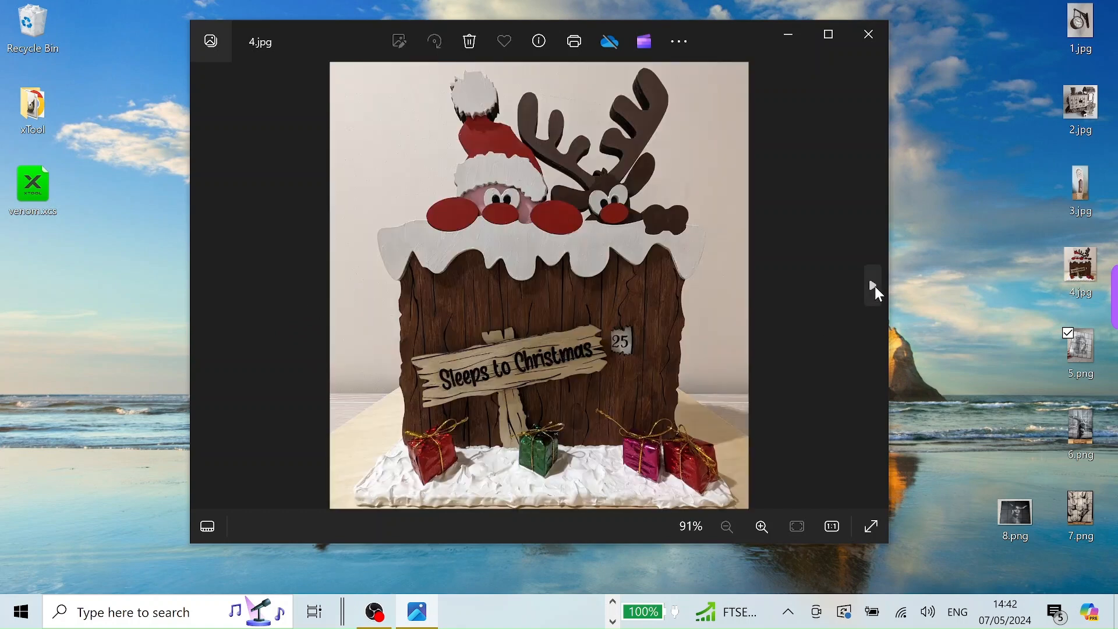
{"action": "left_click", "coordinate": [873, 286]}
{"action": "left_click", "coordinate": [874, 285]}
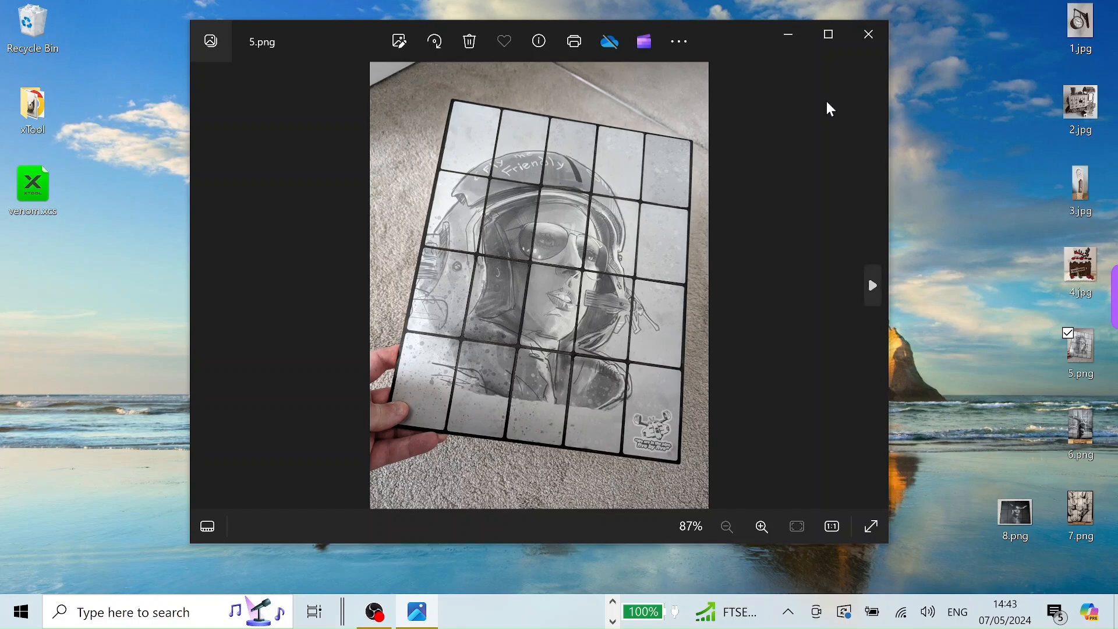
{"action": "left_click", "coordinate": [864, 48]}
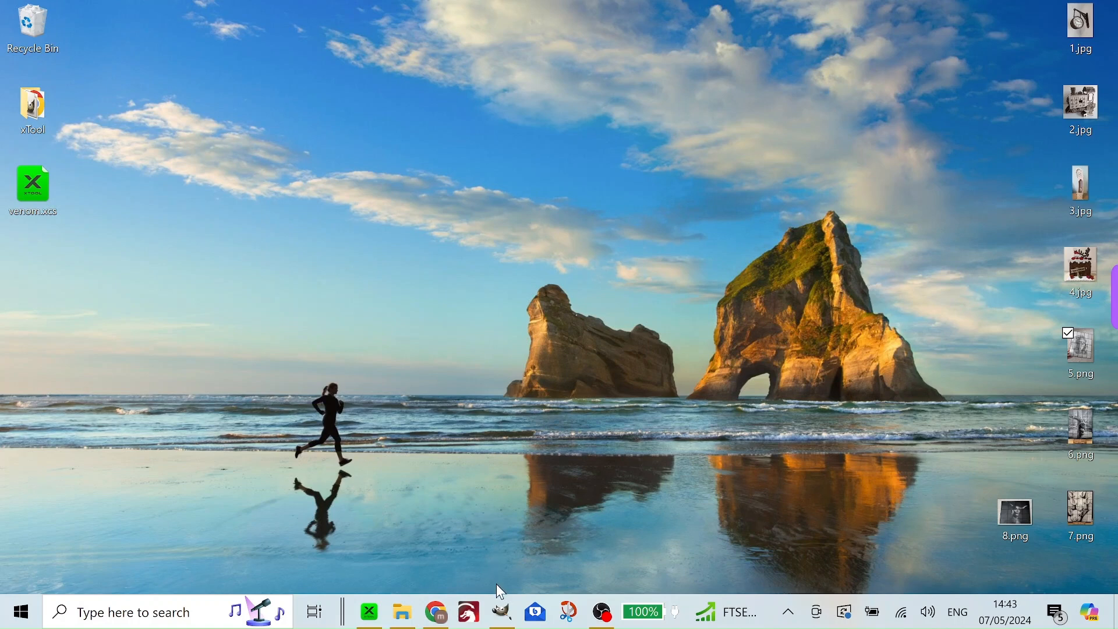
- Switch to GIMP to look over the open venom.xcf image, and minimize it again
{"action": "mouse_move", "coordinate": [496, 622]}
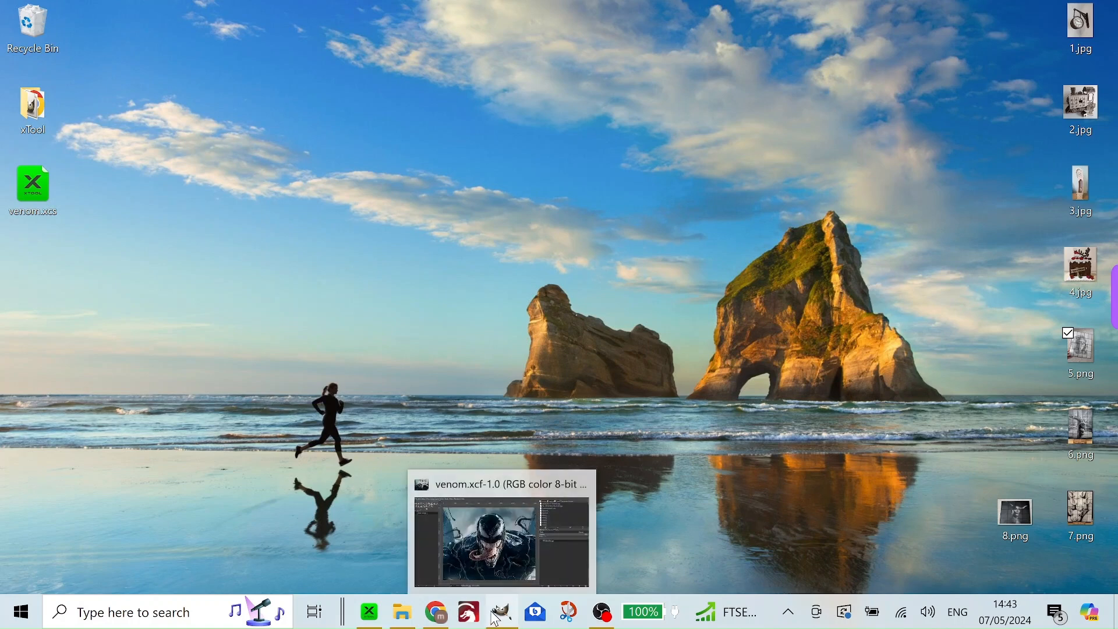
{"action": "left_click", "coordinate": [504, 616]}
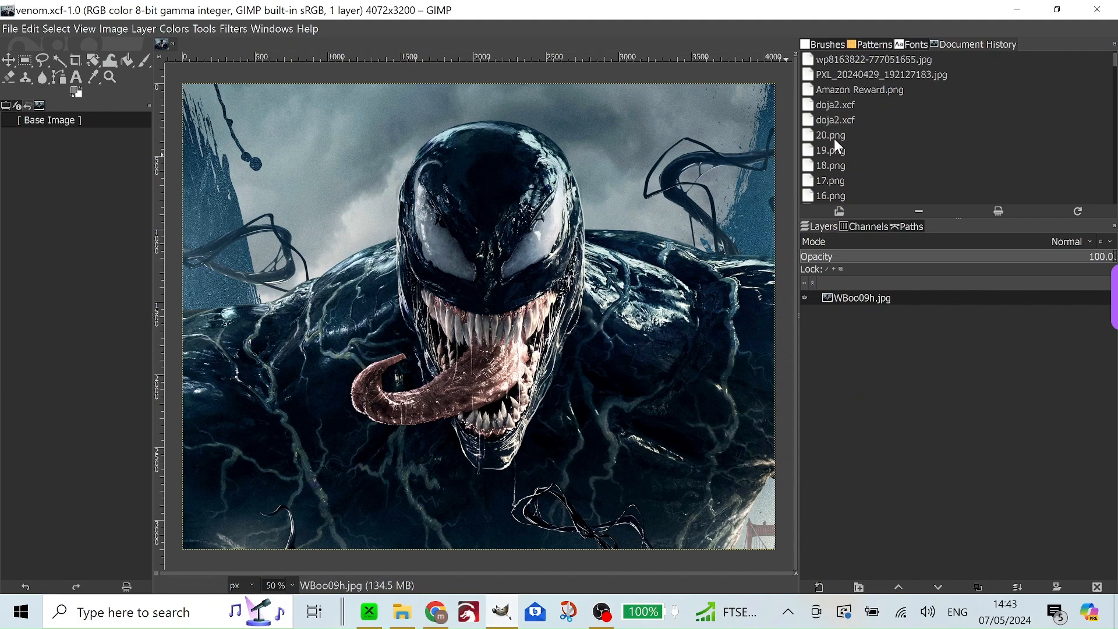
{"action": "left_click", "coordinate": [835, 140]}
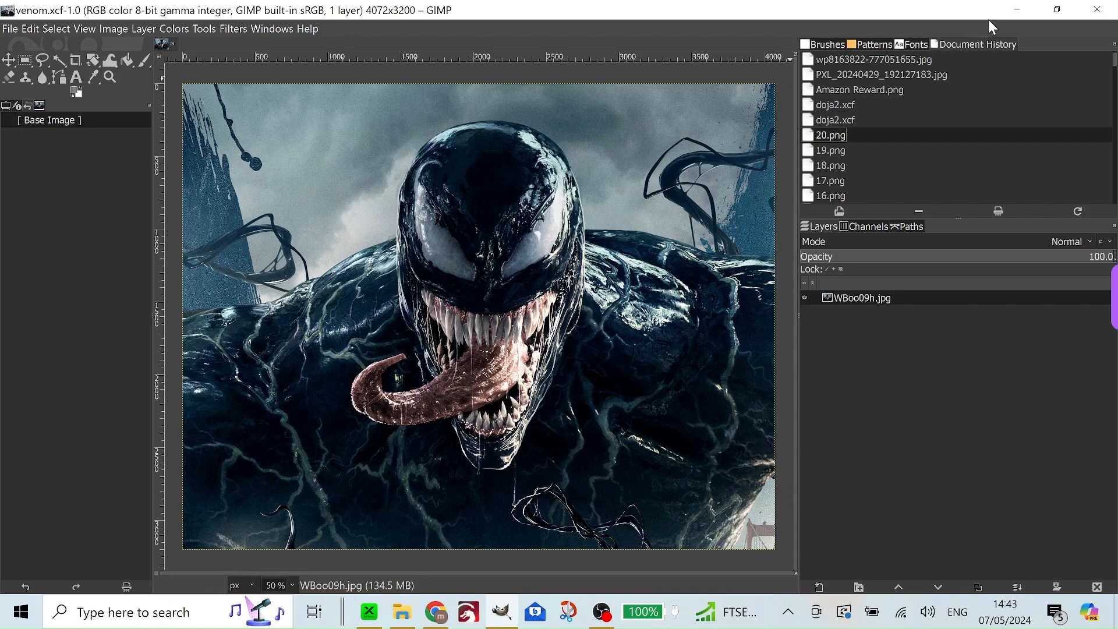
{"action": "left_click", "coordinate": [1016, 10]}
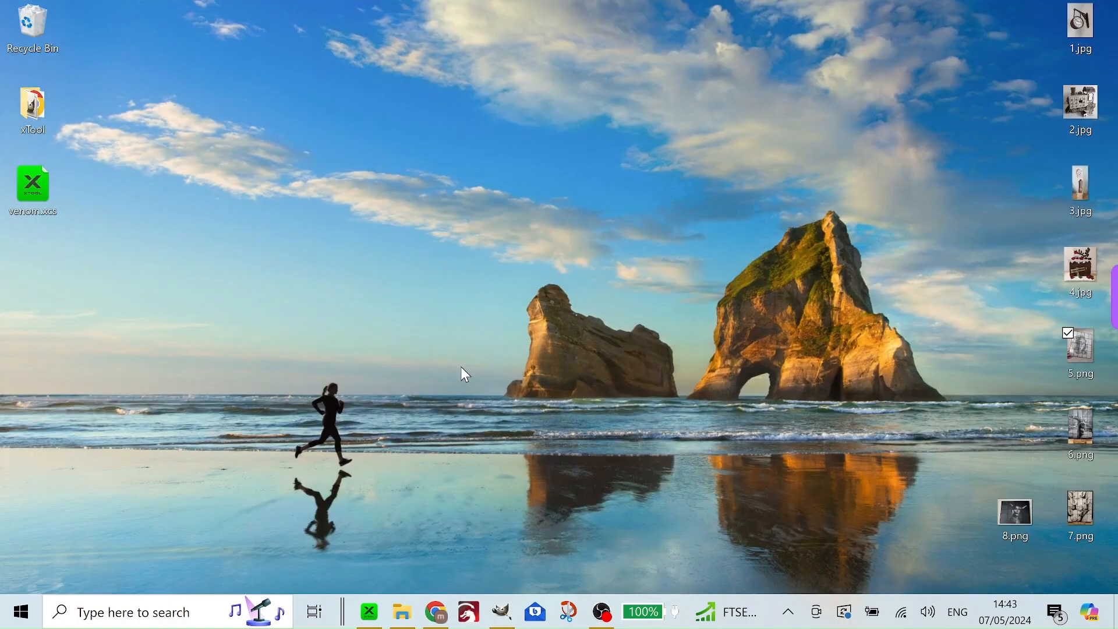
- Switch to Chrome and look over the gimp.org home page offering the GIMP download
{"action": "left_click", "coordinate": [437, 616]}
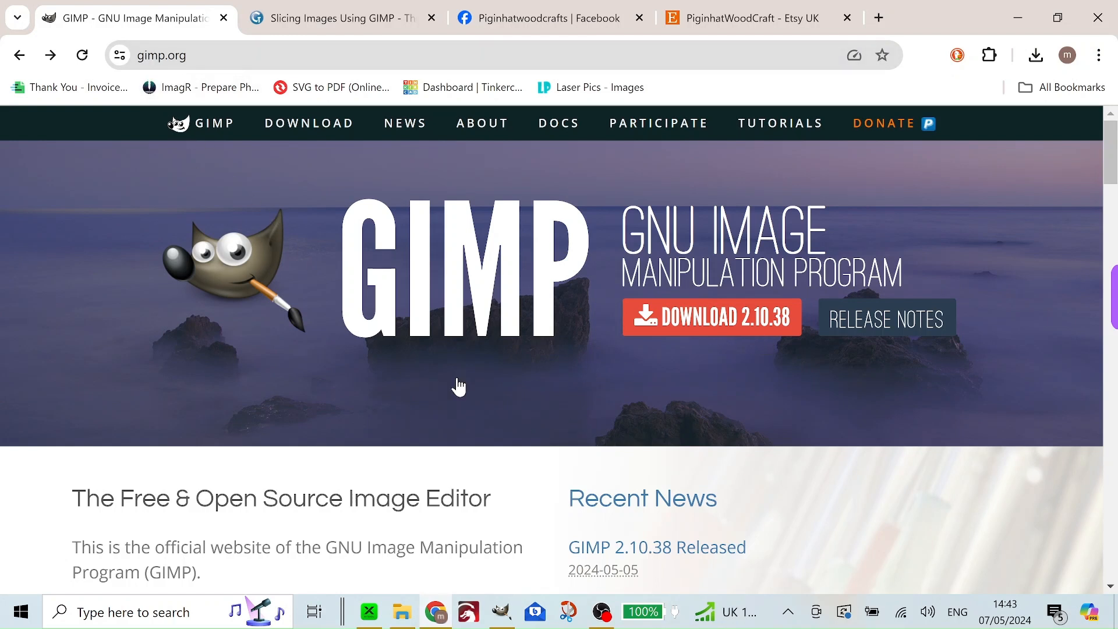
{"action": "scroll", "coordinate": [622, 384], "scroll_direction": "down", "scroll_amount": 3}
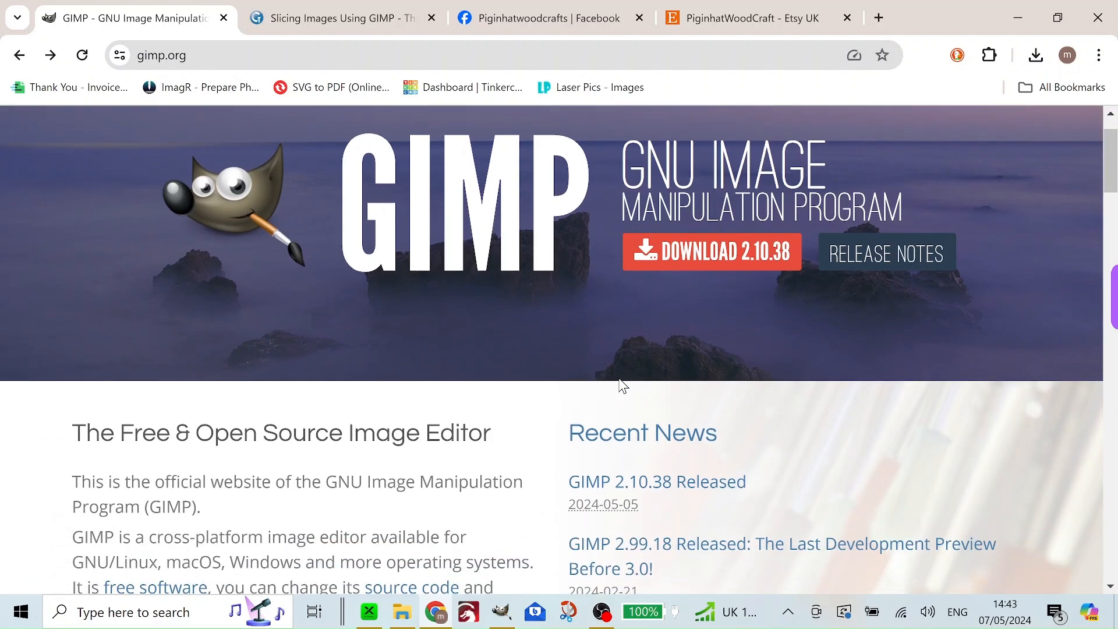
{"action": "scroll", "coordinate": [621, 384], "scroll_direction": "up", "scroll_amount": 3}
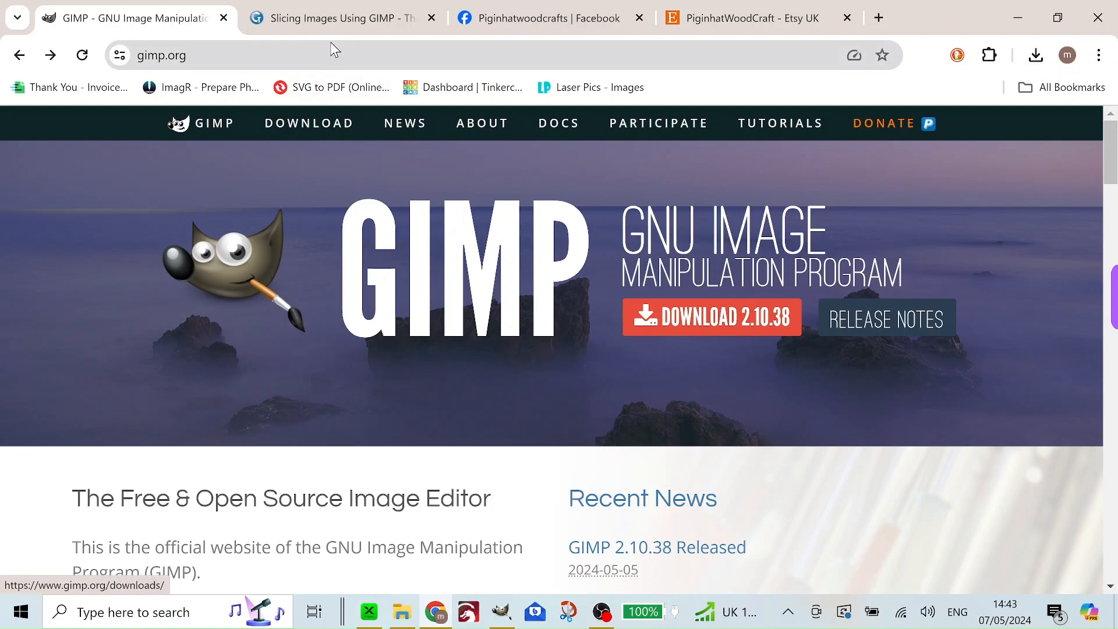
- Open the gamedev.net tutorial on slicing images using GIMP and skim its manual method
{"action": "left_click", "coordinate": [329, 20]}
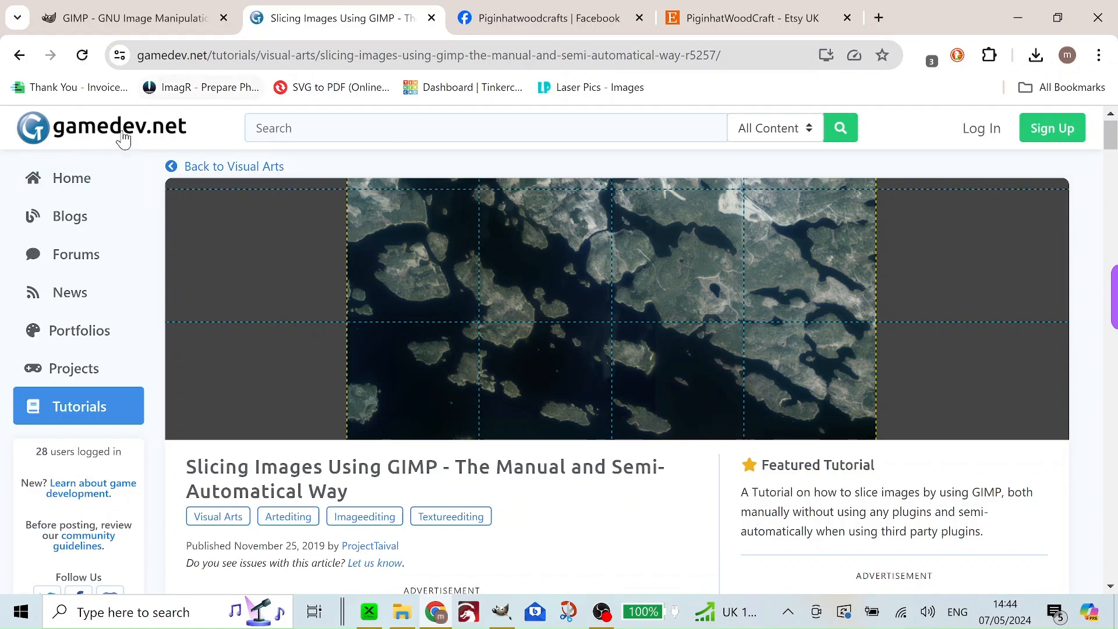
{"action": "scroll", "coordinate": [379, 305], "scroll_direction": "down", "scroll_amount": 10}
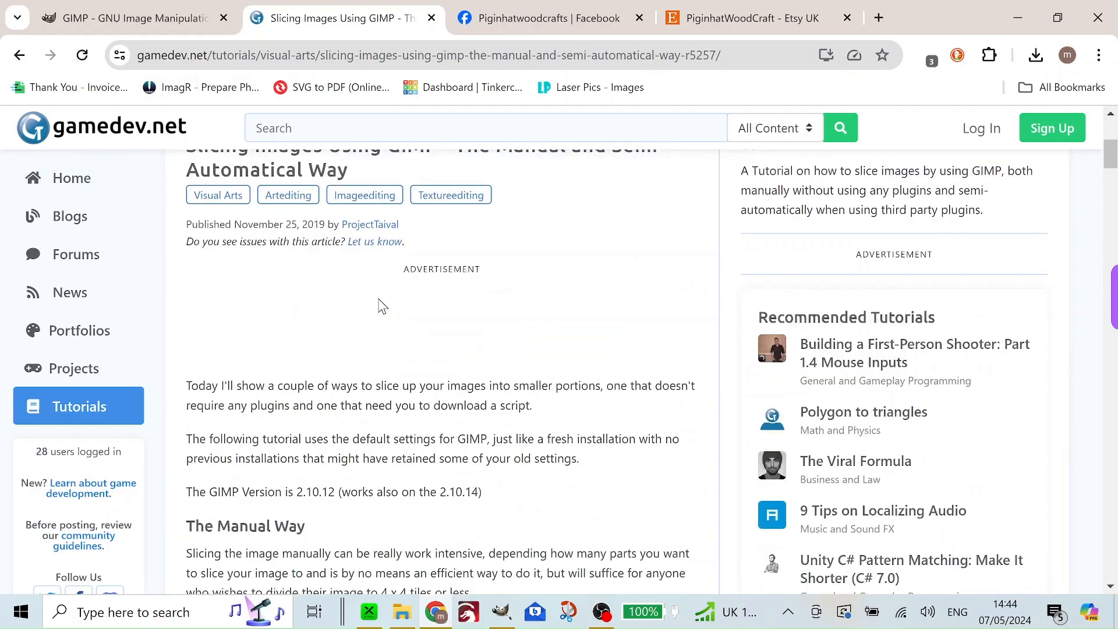
{"action": "scroll", "coordinate": [379, 305], "scroll_direction": "down", "scroll_amount": 15}
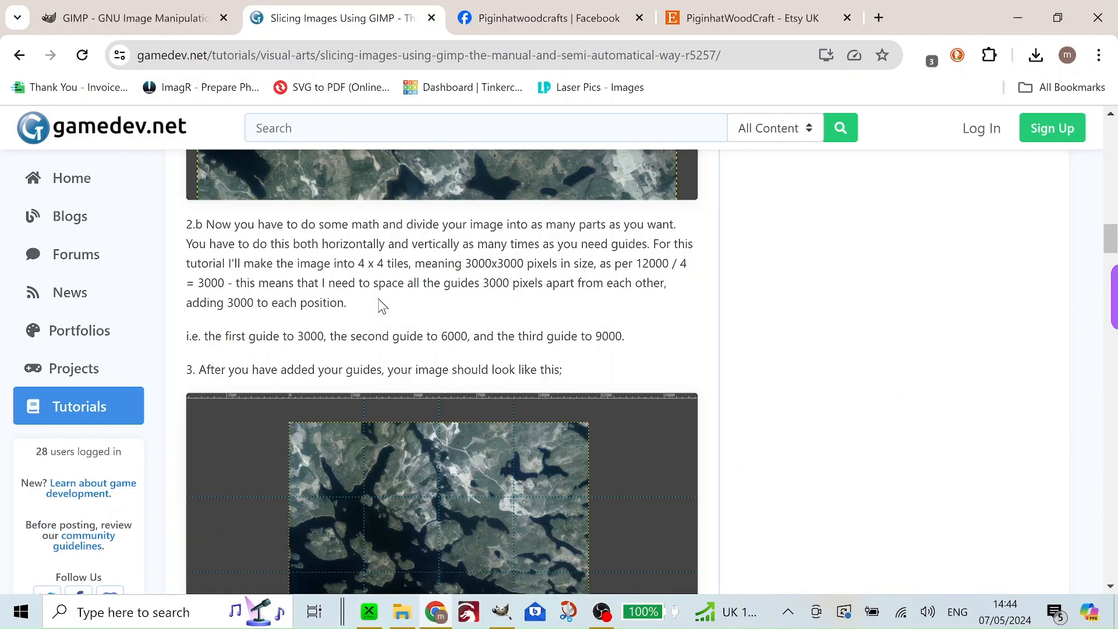
{"action": "scroll", "coordinate": [379, 304], "scroll_direction": "down", "scroll_amount": 15}
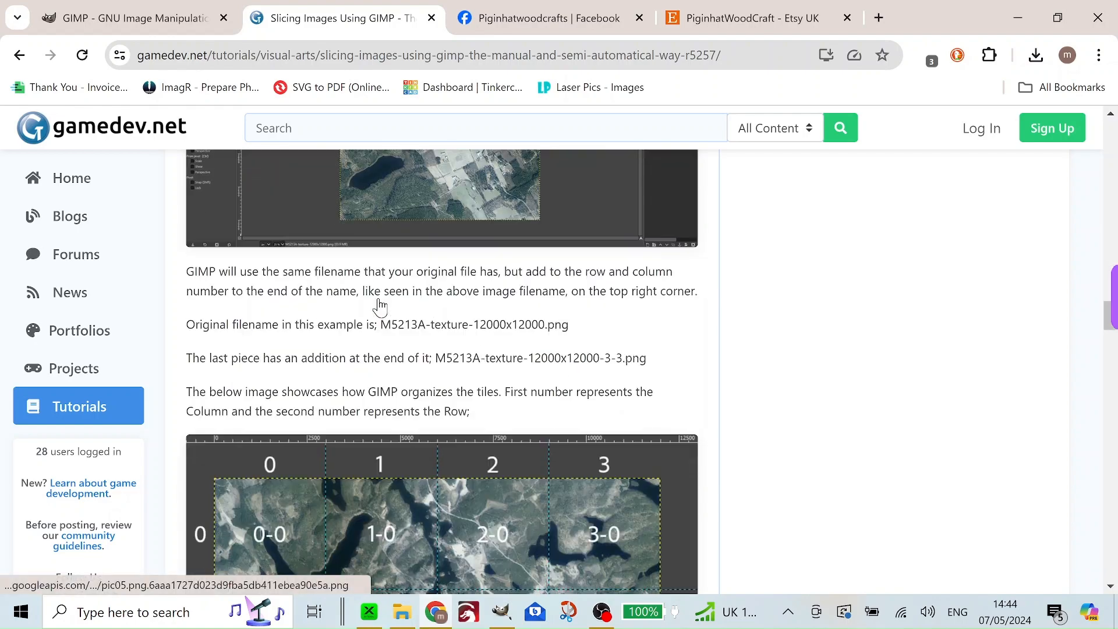
{"action": "scroll", "coordinate": [379, 305], "scroll_direction": "down", "scroll_amount": 12}
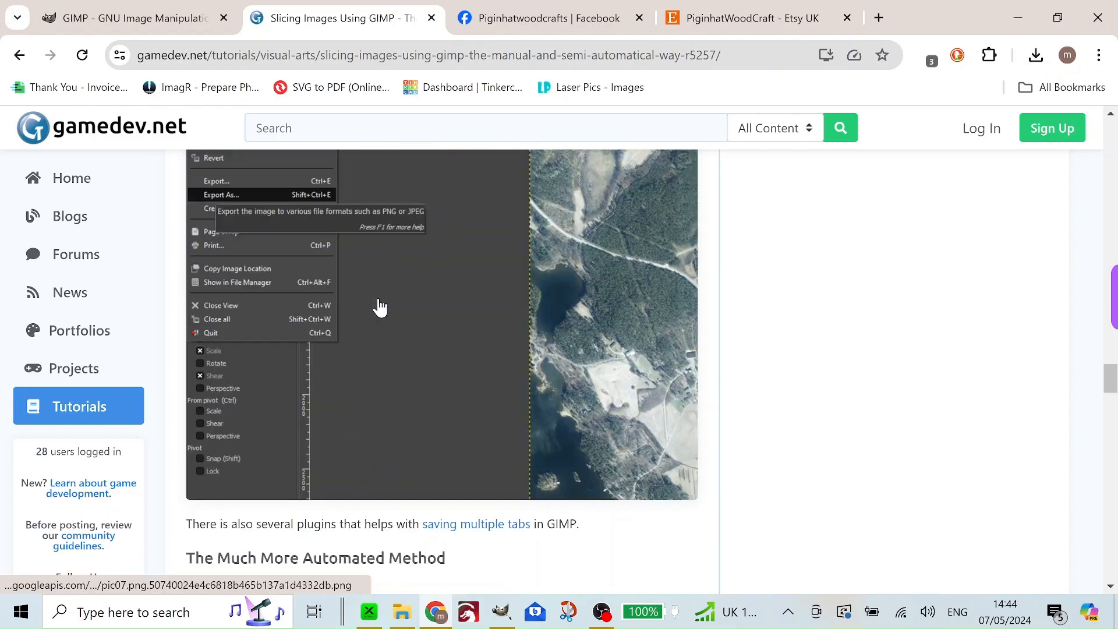
- Read the tutorial's "The Much More Automated Method" section on the plug-ins, their install folder and splitting tiles by rows and columns
{"action": "scroll", "coordinate": [379, 305], "scroll_direction": "down", "scroll_amount": 1}
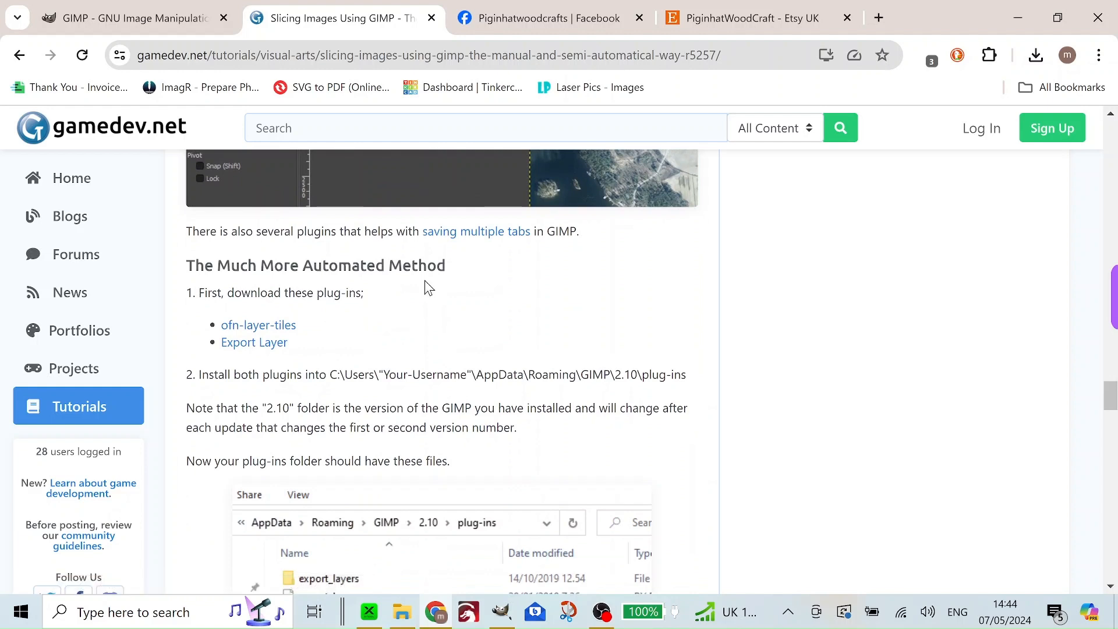
{"action": "scroll", "coordinate": [425, 281], "scroll_direction": "down", "scroll_amount": 1}
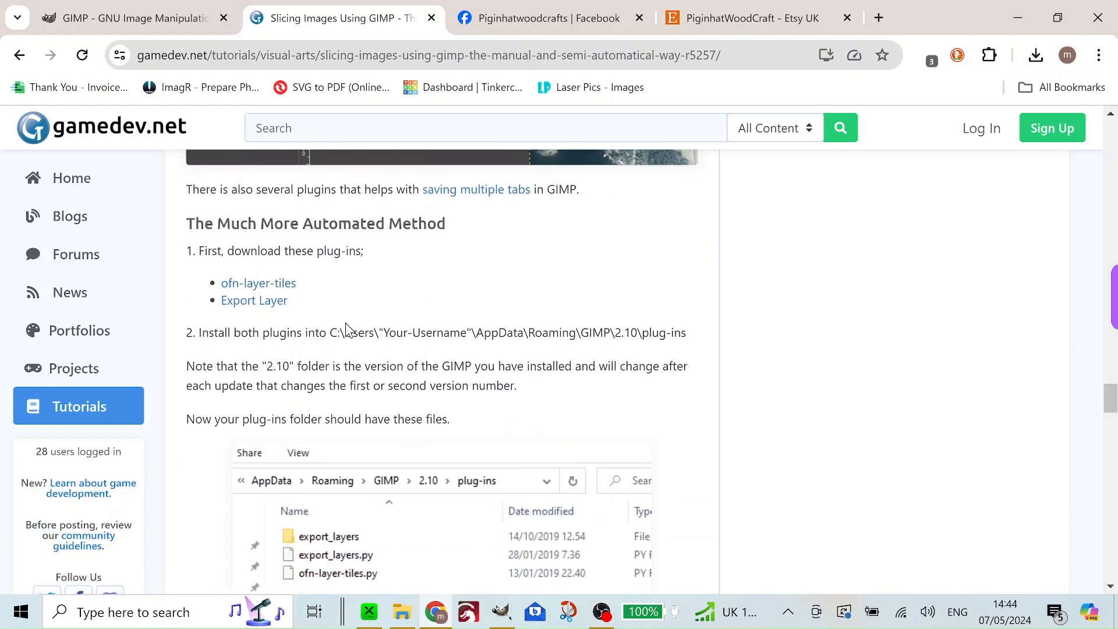
{"action": "scroll", "coordinate": [384, 320], "scroll_direction": "down", "scroll_amount": 1}
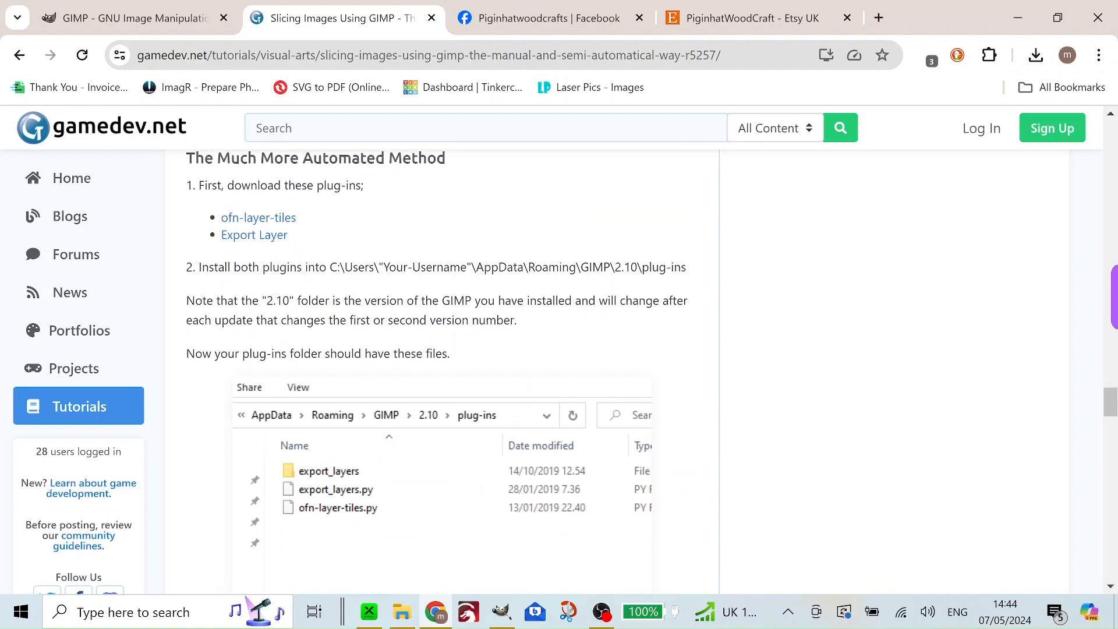
{"action": "scroll", "coordinate": [520, 345], "scroll_direction": "down", "scroll_amount": 5}
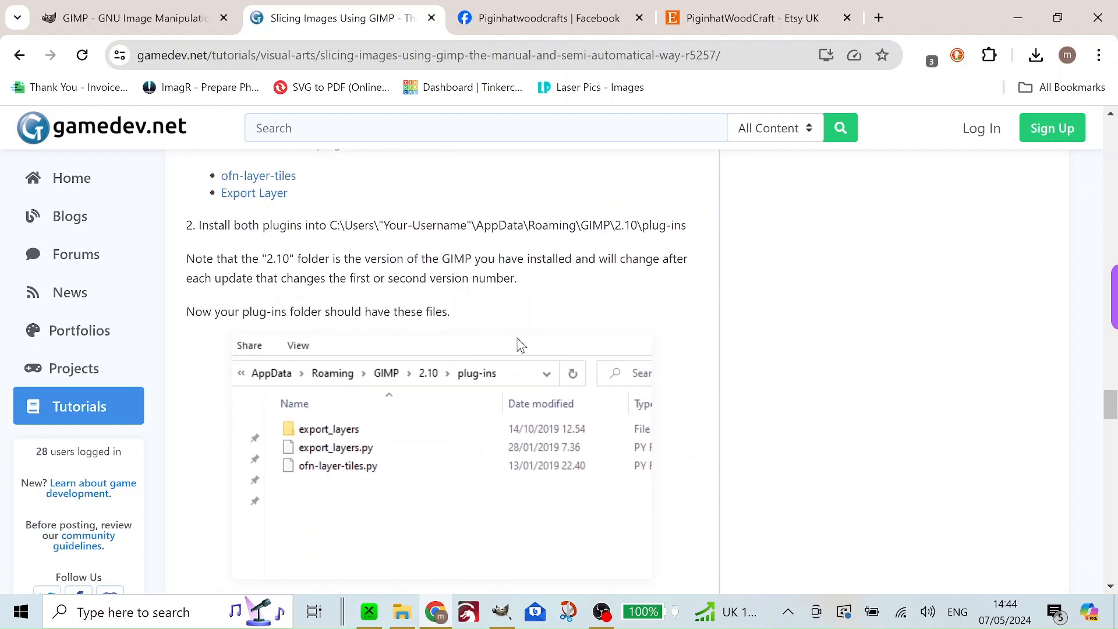
{"action": "scroll", "coordinate": [520, 345], "scroll_direction": "down", "scroll_amount": 8}
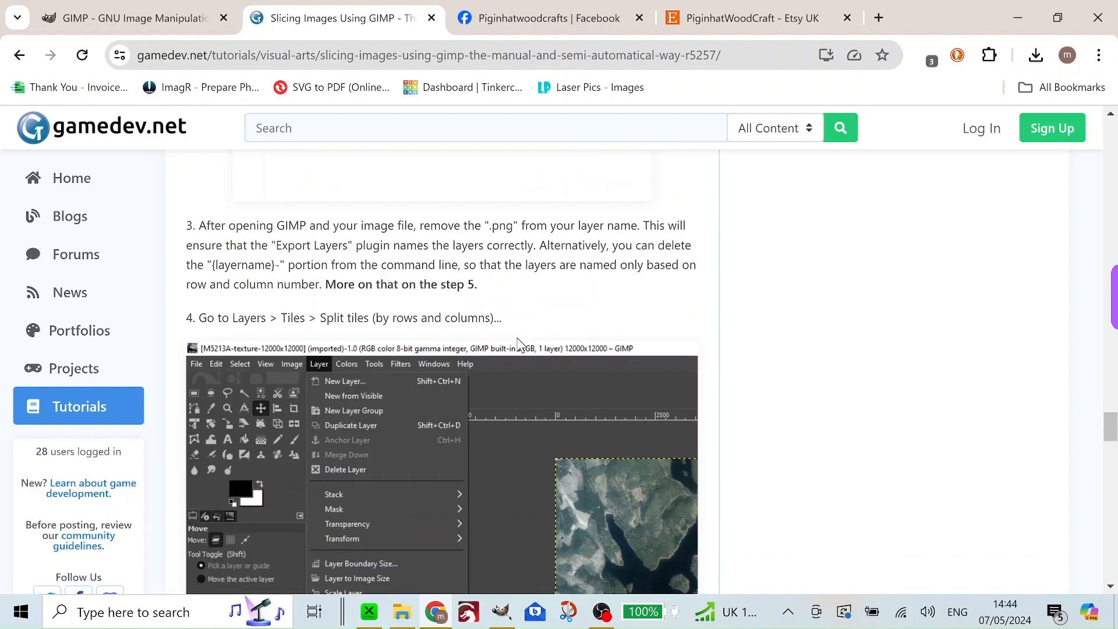
{"action": "scroll", "coordinate": [516, 337], "scroll_direction": "down", "scroll_amount": 3}
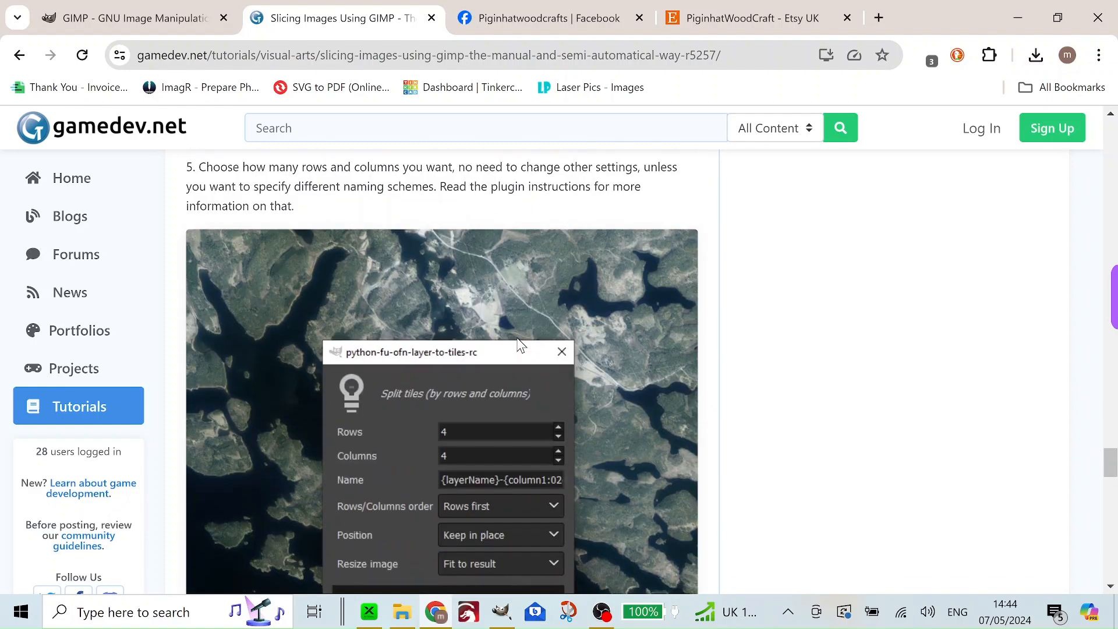
{"action": "scroll", "coordinate": [516, 337], "scroll_direction": "up", "scroll_amount": 18}
{"action": "scroll", "coordinate": [517, 338], "scroll_direction": "up", "scroll_amount": 20}
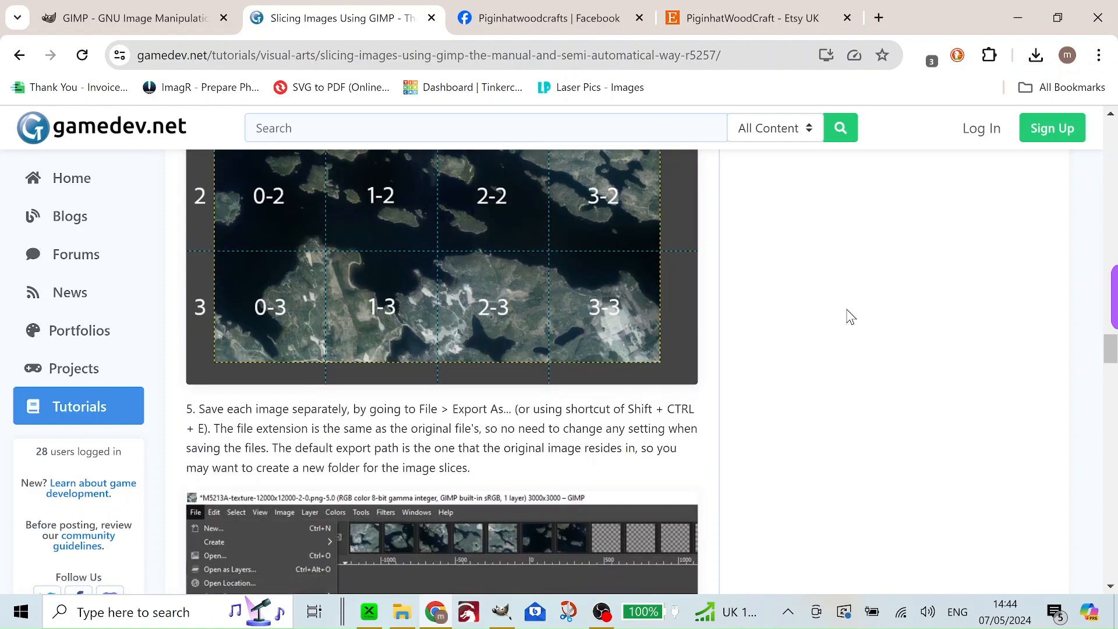
- Switch from the tutorial back to GIMP with the venom.xcf image
{"action": "left_click", "coordinate": [1018, 19]}
{"action": "left_click", "coordinate": [502, 613]}
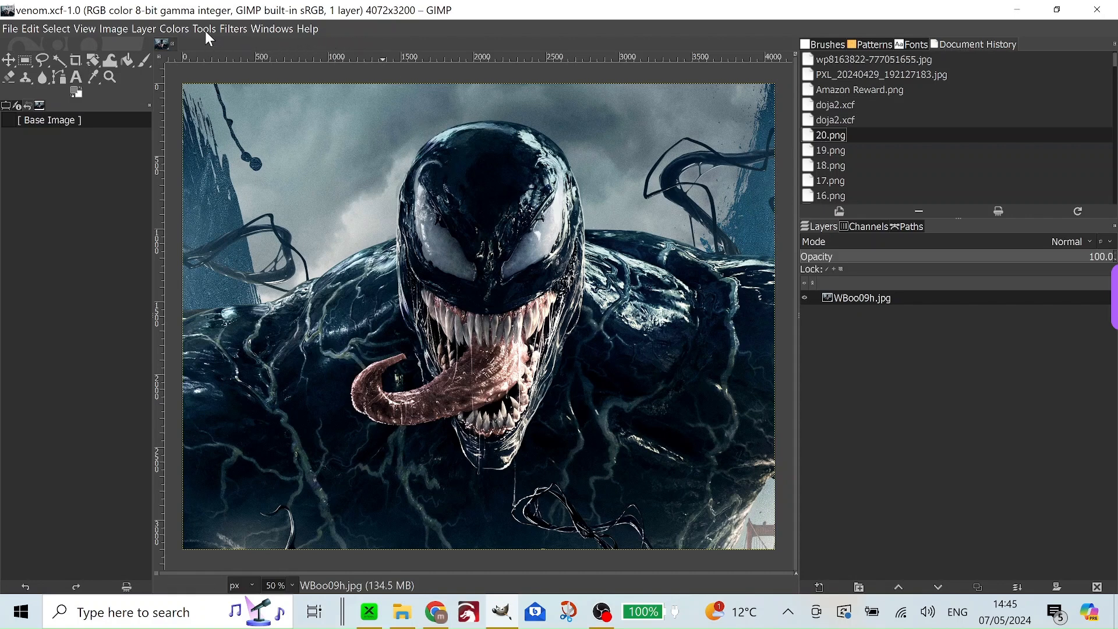
{"action": "left_click", "coordinate": [183, 32]}
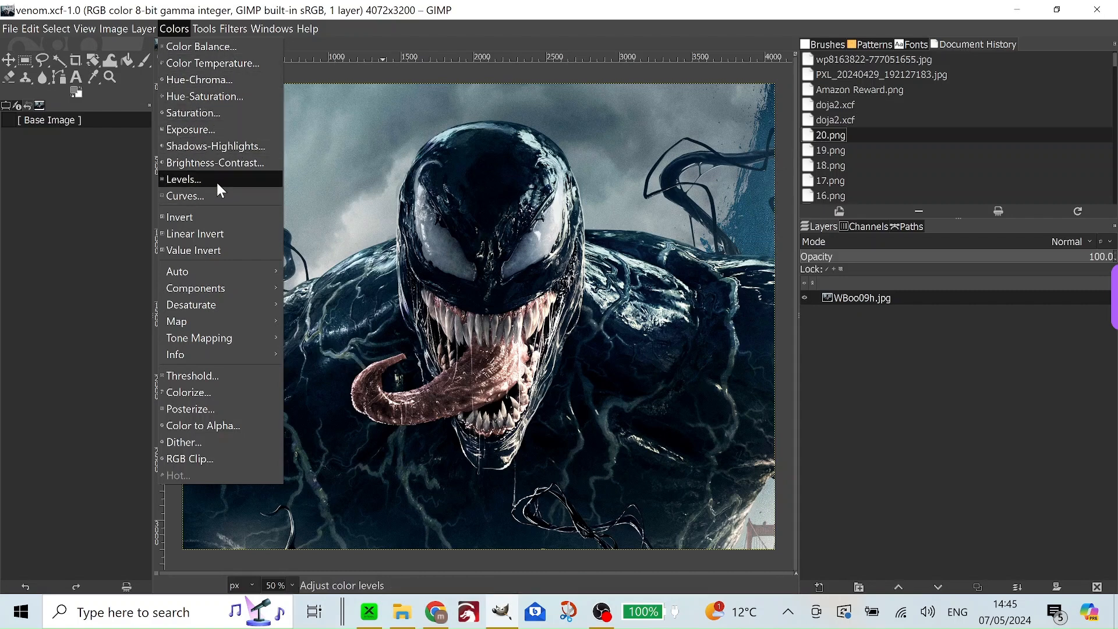
{"action": "left_click", "coordinate": [226, 163]}
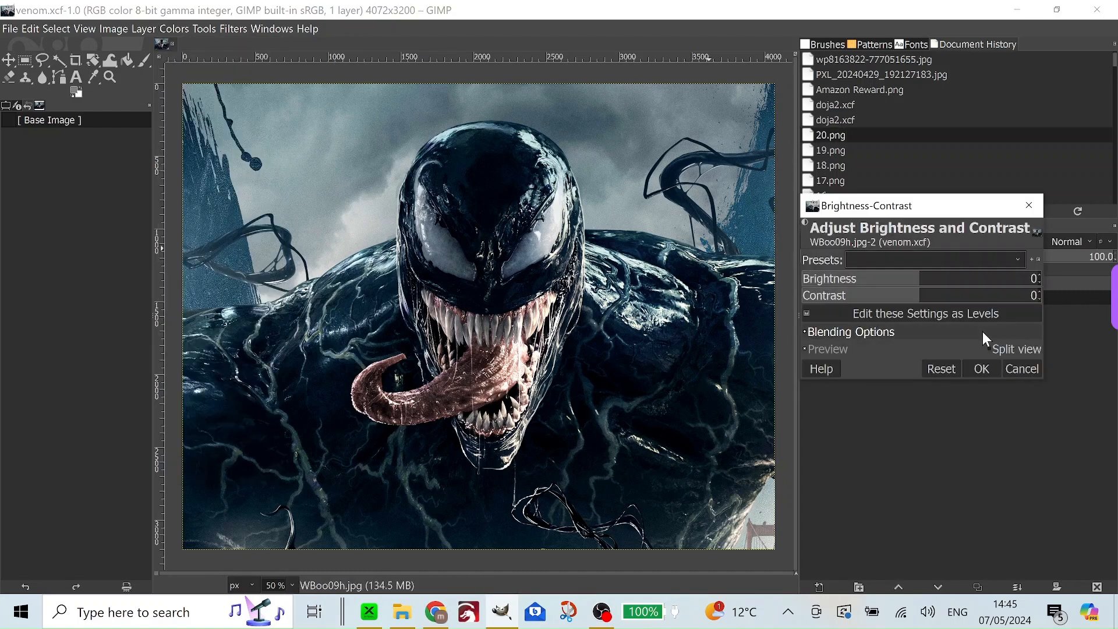
{"action": "left_click", "coordinate": [949, 277]}
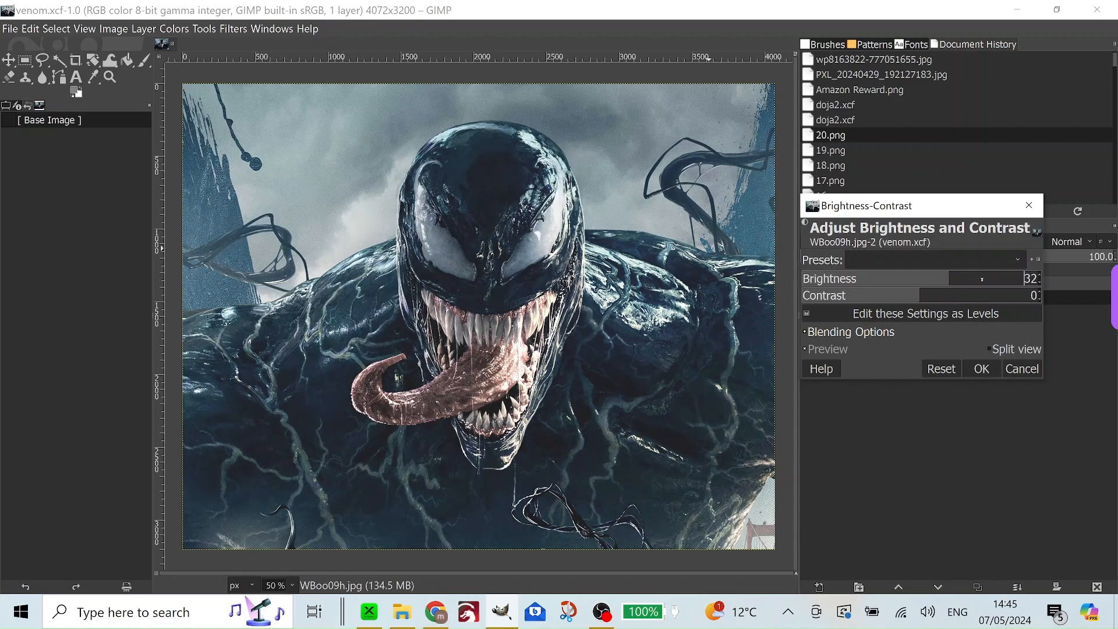
{"action": "left_click", "coordinate": [995, 282]}
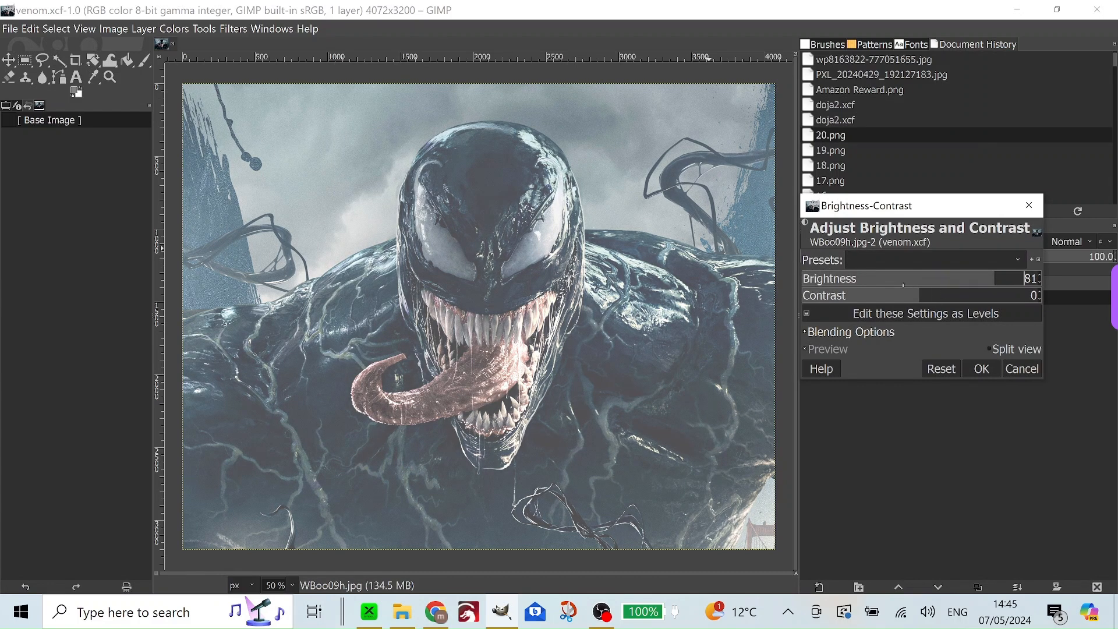
{"action": "left_click", "coordinate": [841, 281]}
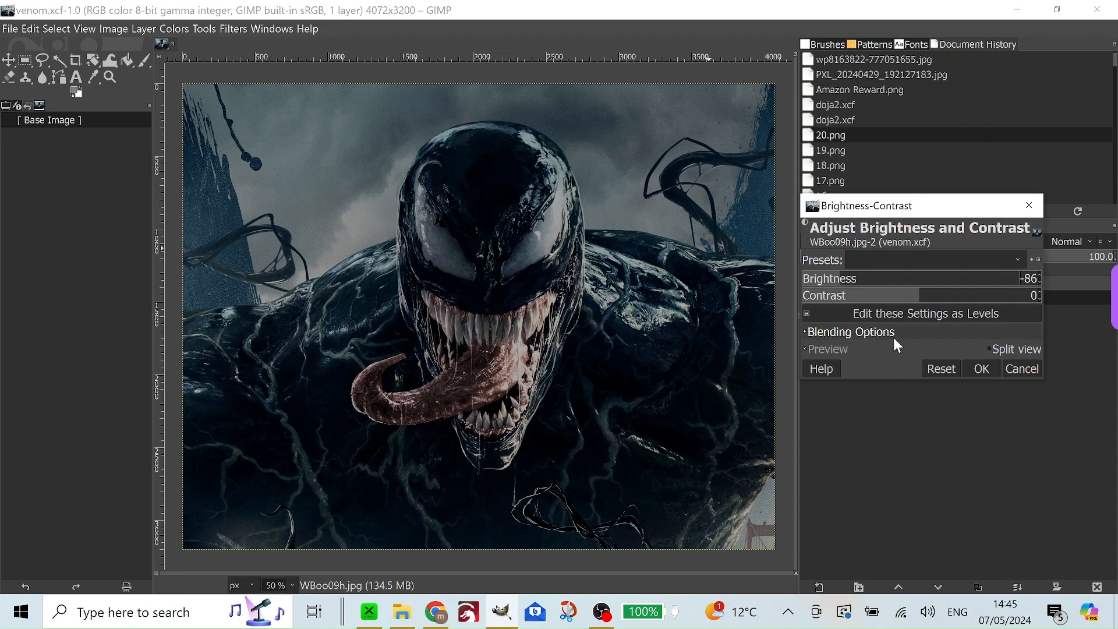
{"action": "left_click", "coordinate": [1013, 368]}
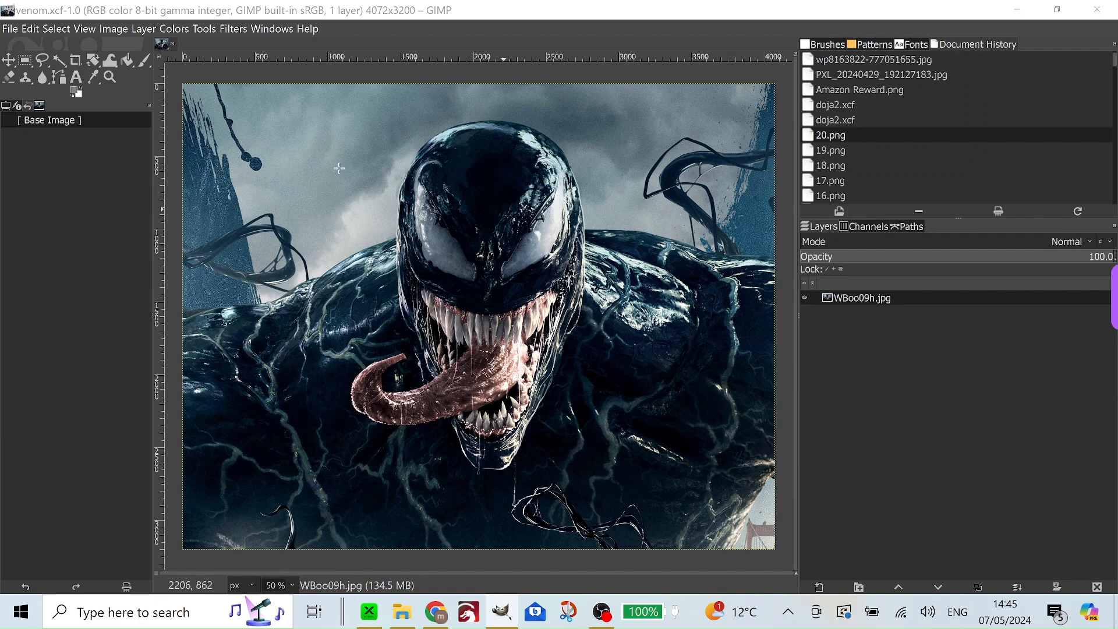
- Invert the colours of the whole Venom image
{"action": "left_click", "coordinate": [167, 33]}
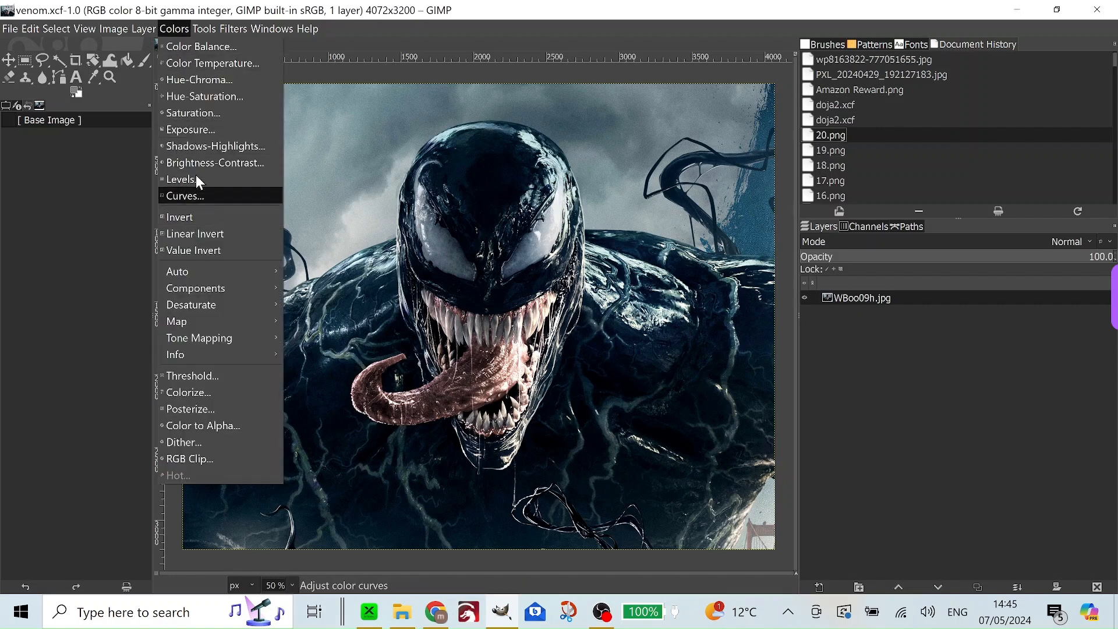
{"action": "left_click", "coordinate": [191, 218]}
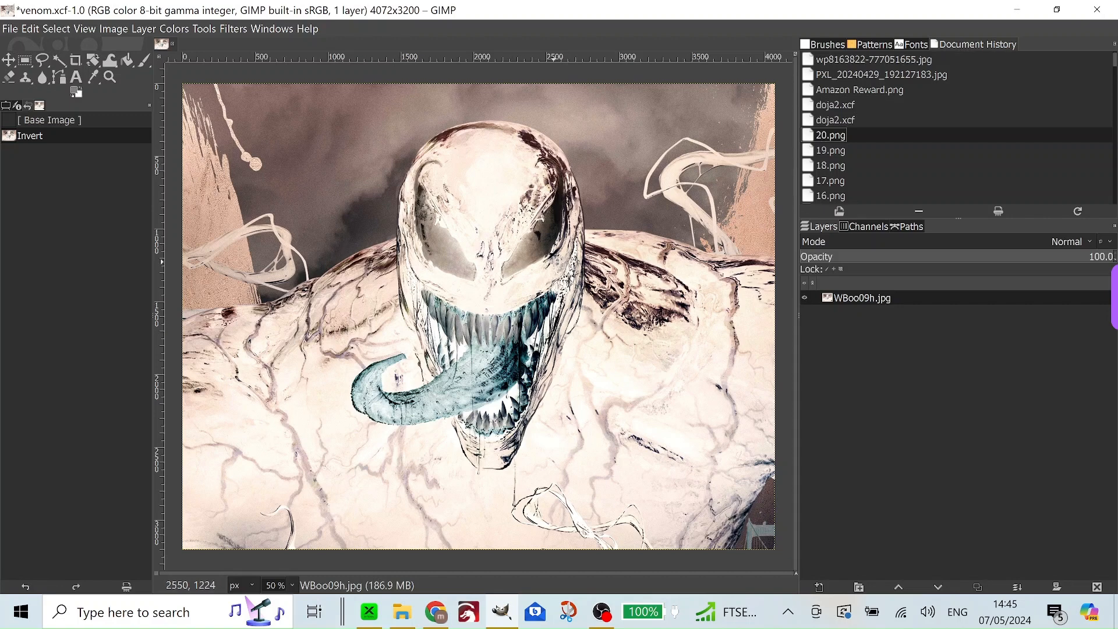
- Rename the WBoo09h.jpg layer as venom
{"action": "double_click", "coordinate": [862, 299]}
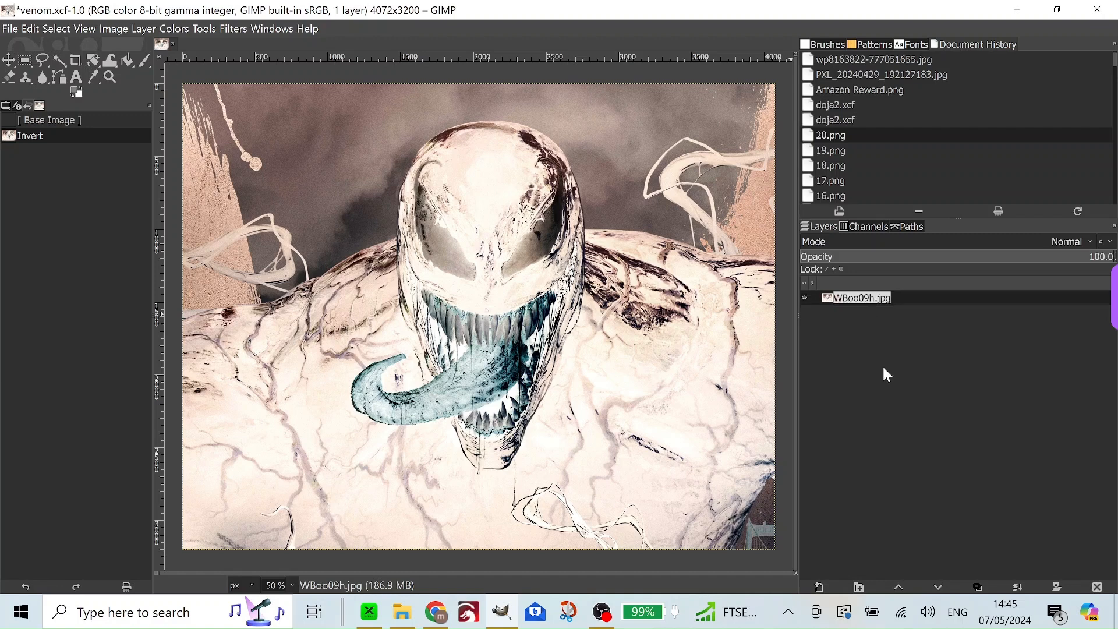
{"action": "key", "text": "End"}
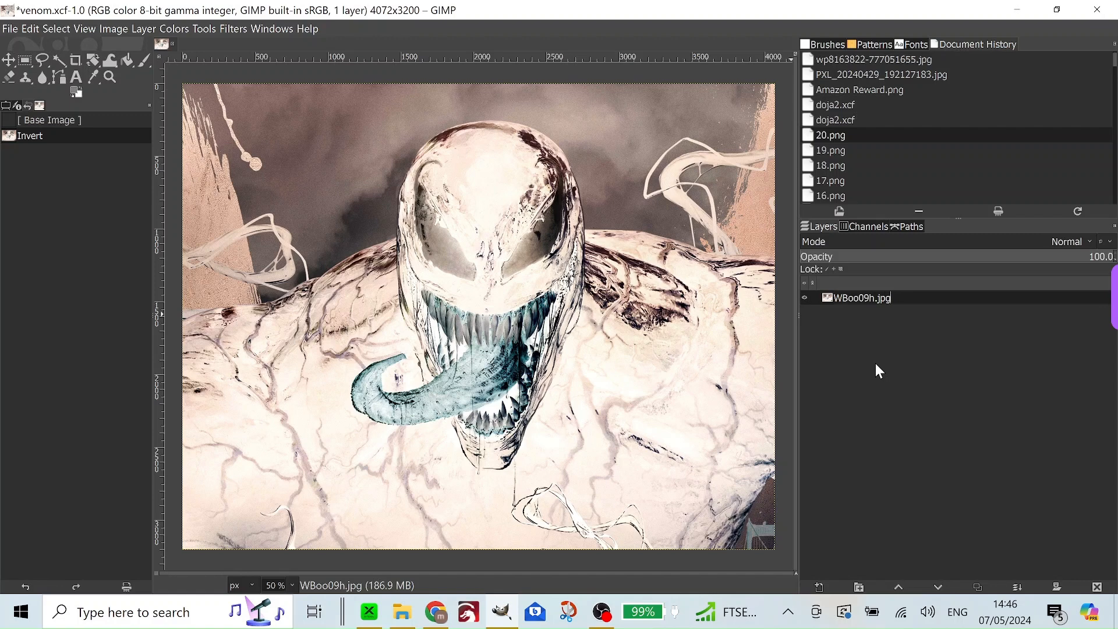
{"action": "key", "text": "BackSpace"}
{"action": "key", "text": "BackSpace"}
{"action": "key", "text": "BackSpace"}
{"action": "key", "text": "BackSpace"}
{"action": "key", "text": "BackSpace"}
{"action": "key", "text": "BackSpace"}
{"action": "key", "text": "BackSpace"}
{"action": "key", "text": "BackSpace"}
{"action": "key", "text": "BackSpace"}
{"action": "key", "text": "BackSpace"}
{"action": "key", "text": "BackSpace"}
{"action": "type", "text": "venom"}
{"action": "key", "text": "Return"}
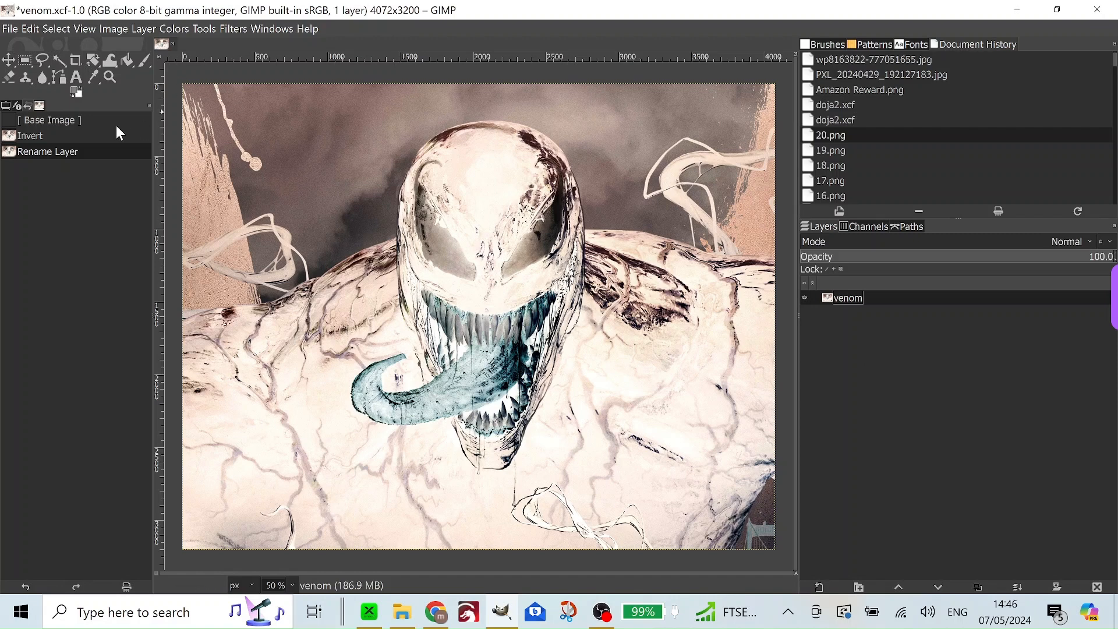
- Set up splitting the venom layer into tiles by rows and columns, with 5 rows and 4 columns
{"action": "left_click", "coordinate": [148, 27]}
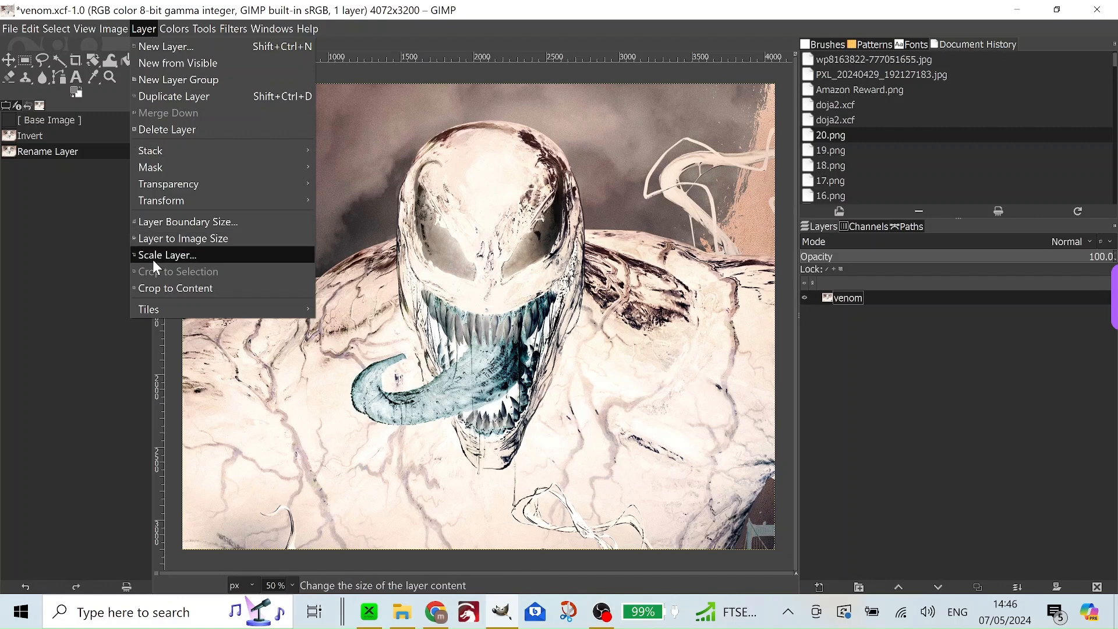
{"action": "mouse_move", "coordinate": [171, 315]}
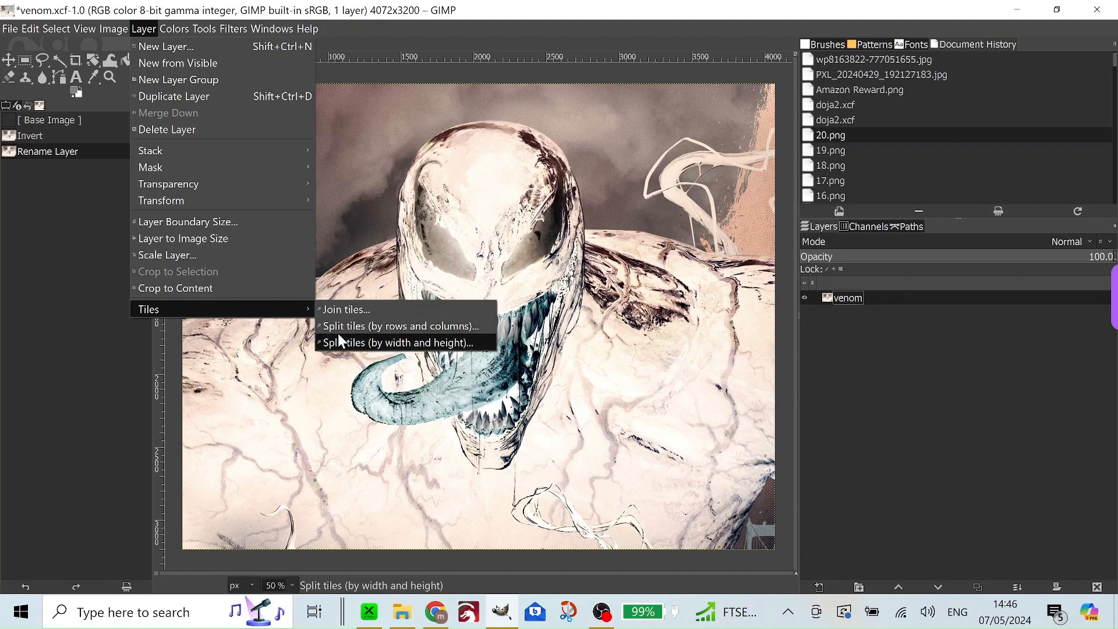
{"action": "left_click", "coordinate": [437, 328]}
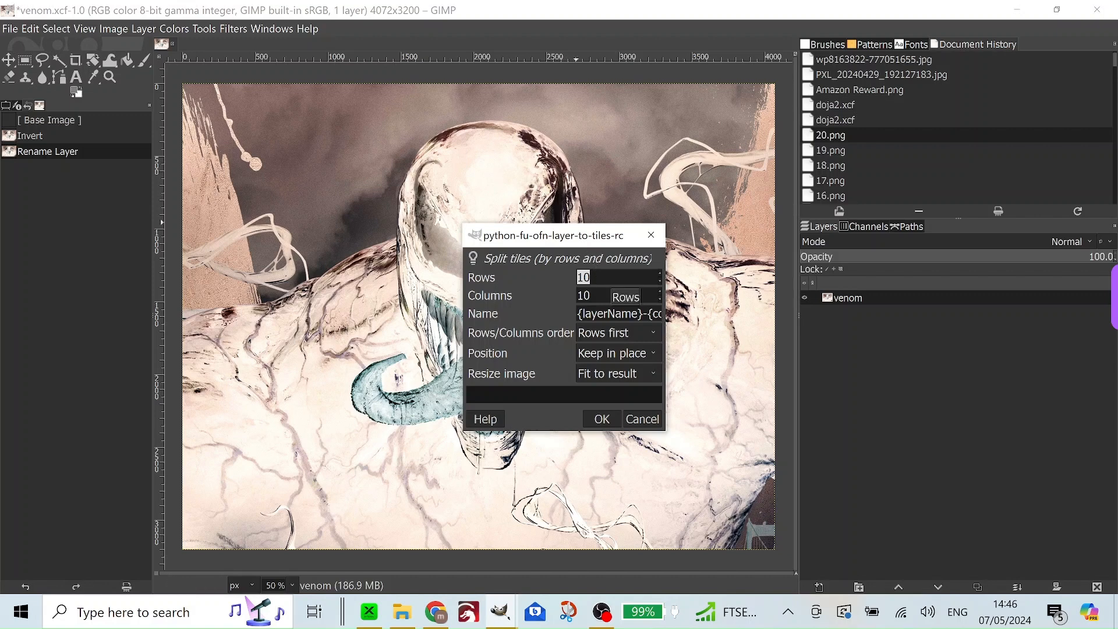
{"action": "left_click", "coordinate": [598, 277]}
{"action": "key", "text": "BackSpace"}
{"action": "key", "text": "BackSpace"}
{"action": "type", "text": "5"}
{"action": "key", "text": "BackSpace"}
{"action": "key", "text": "BackSpace"}
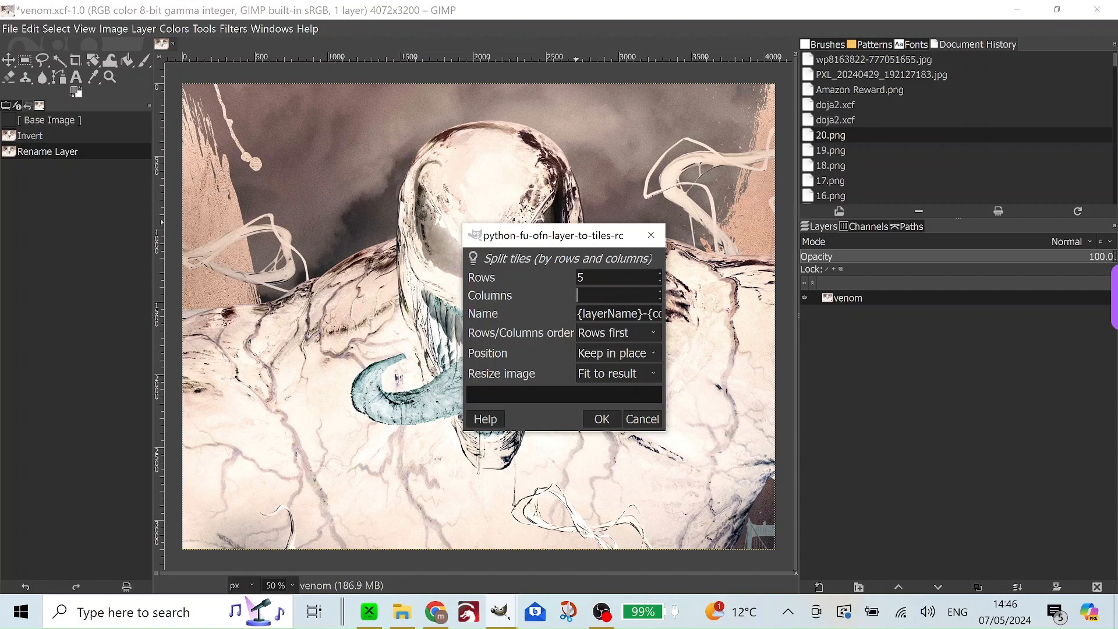
{"action": "type", "text": "4"}
- Set the tile split's image resizing to No change and split the layer into tiles
{"action": "left_click_drag", "start_coordinate": [666, 279], "coordinate": [880, 301]}
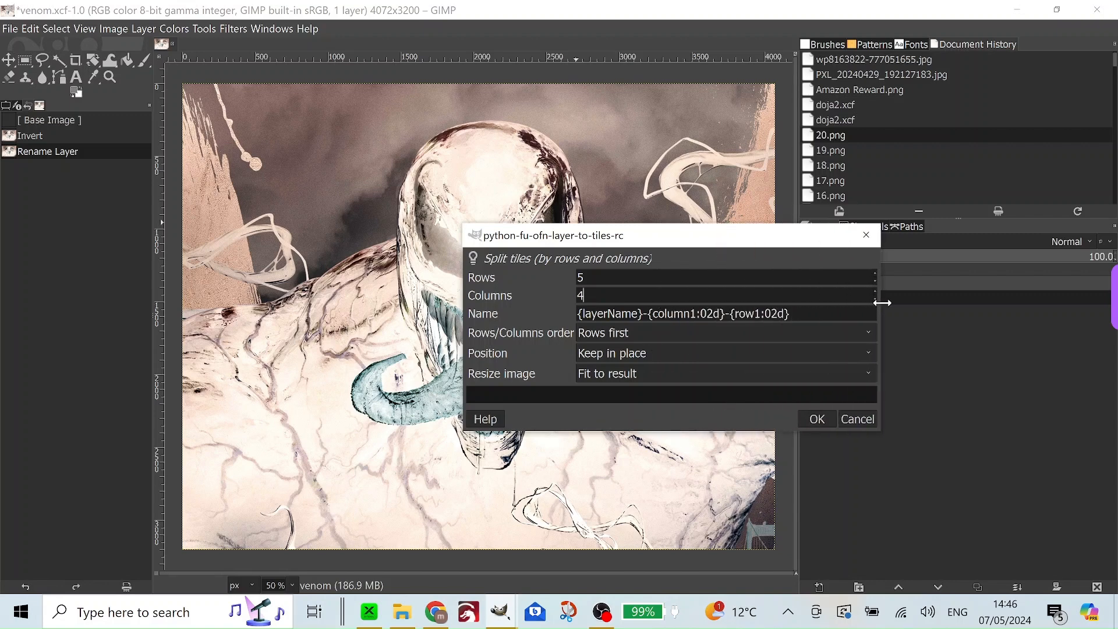
{"action": "left_click_drag", "start_coordinate": [721, 235], "coordinate": [593, 193]}
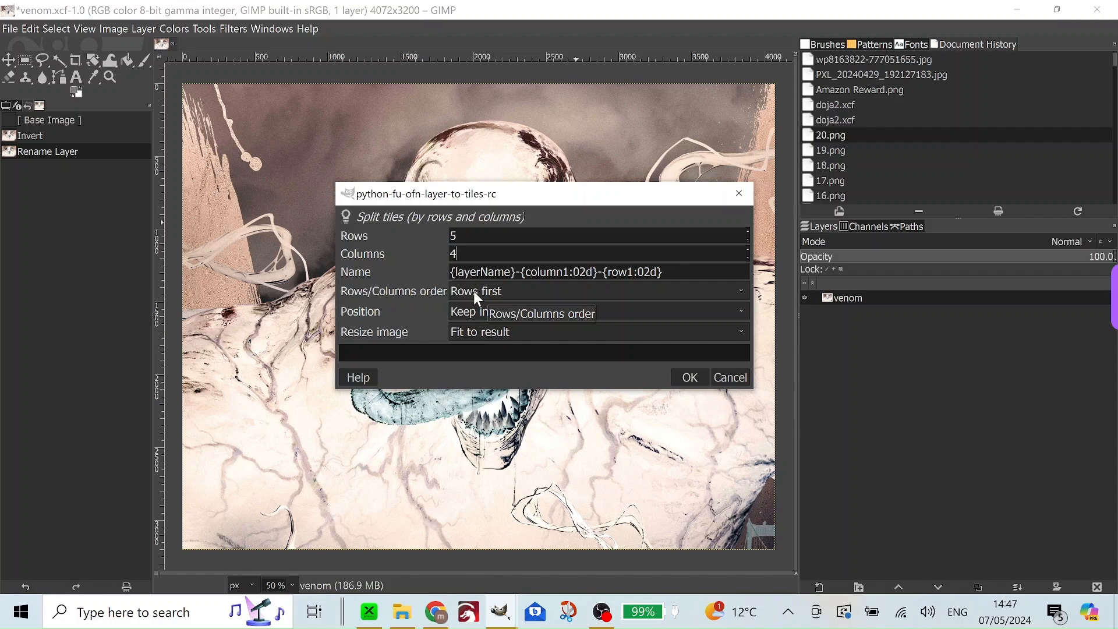
{"action": "left_click", "coordinate": [499, 332]}
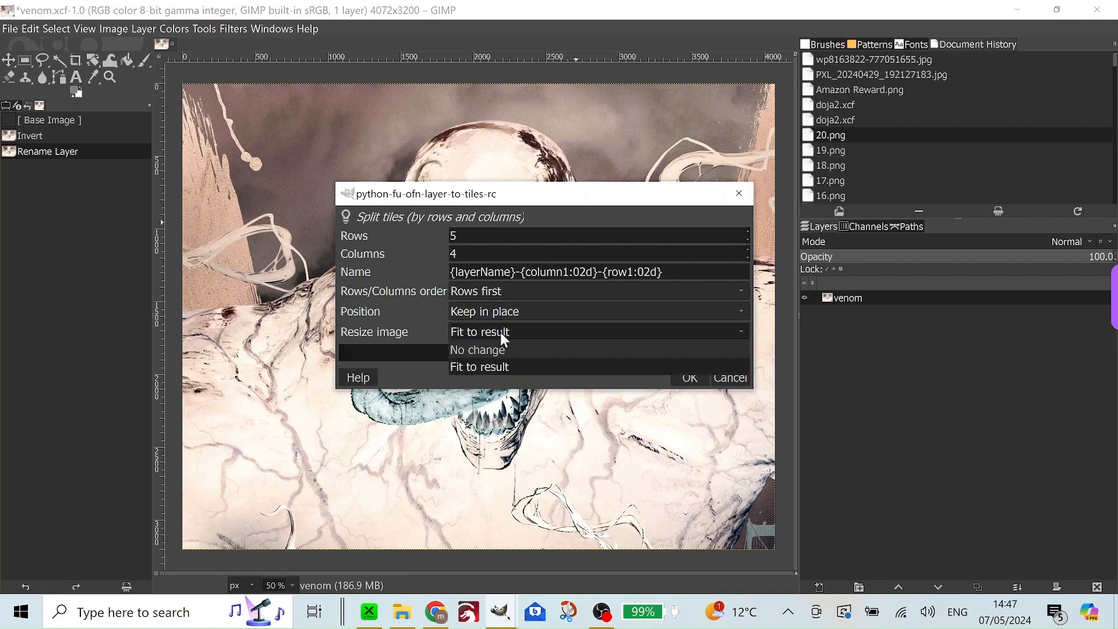
{"action": "left_click", "coordinate": [468, 356]}
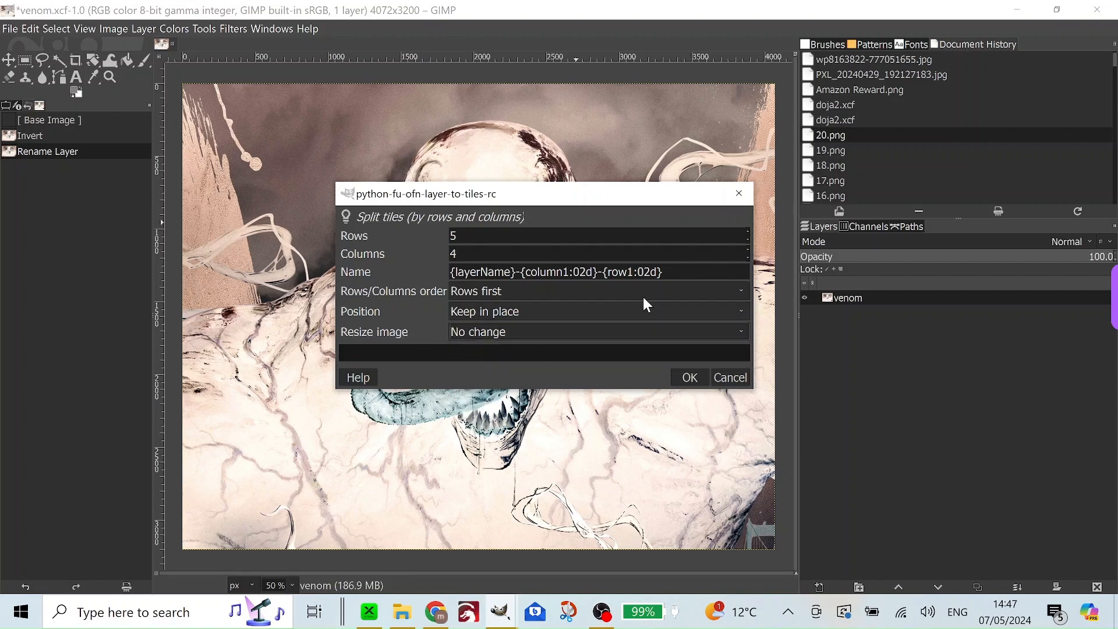
{"action": "left_click", "coordinate": [690, 379]}
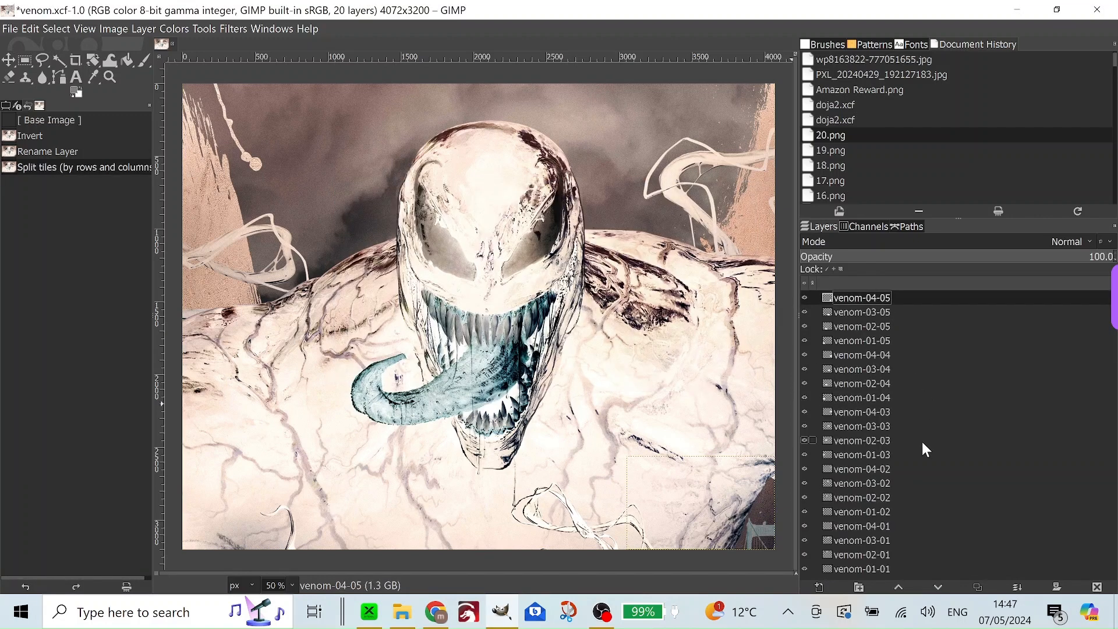
- Toggle the visibility of tile layers venom-01-04 and venom-01-05 to check which part of the image each covers
{"action": "left_click", "coordinate": [849, 402]}
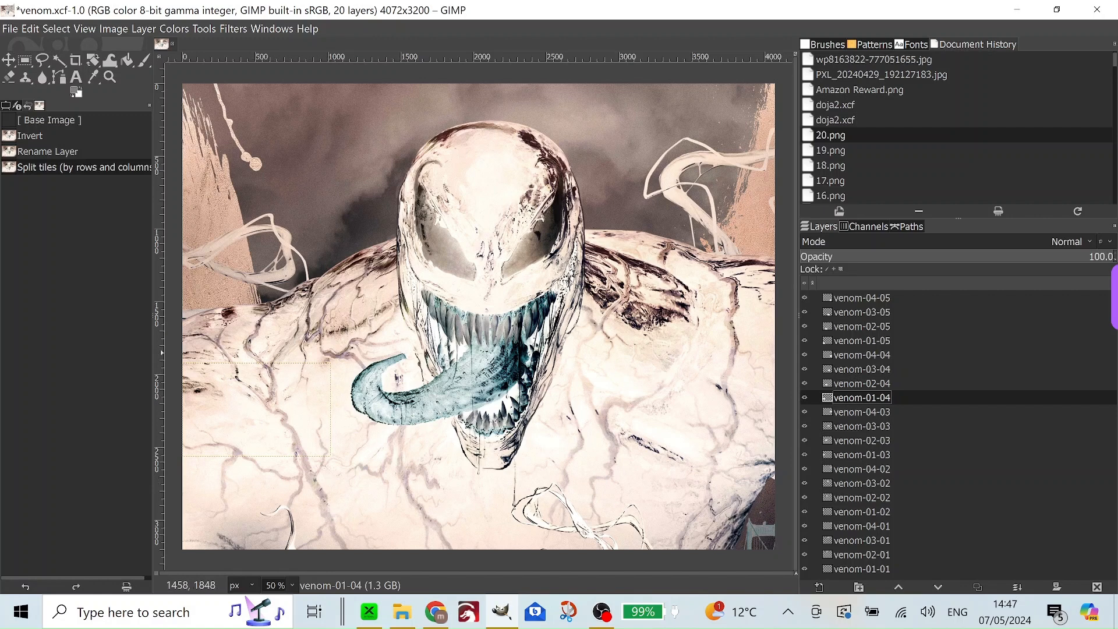
{"action": "left_click", "coordinate": [804, 398]}
{"action": "left_click", "coordinate": [804, 398]}
{"action": "left_click", "coordinate": [804, 397]}
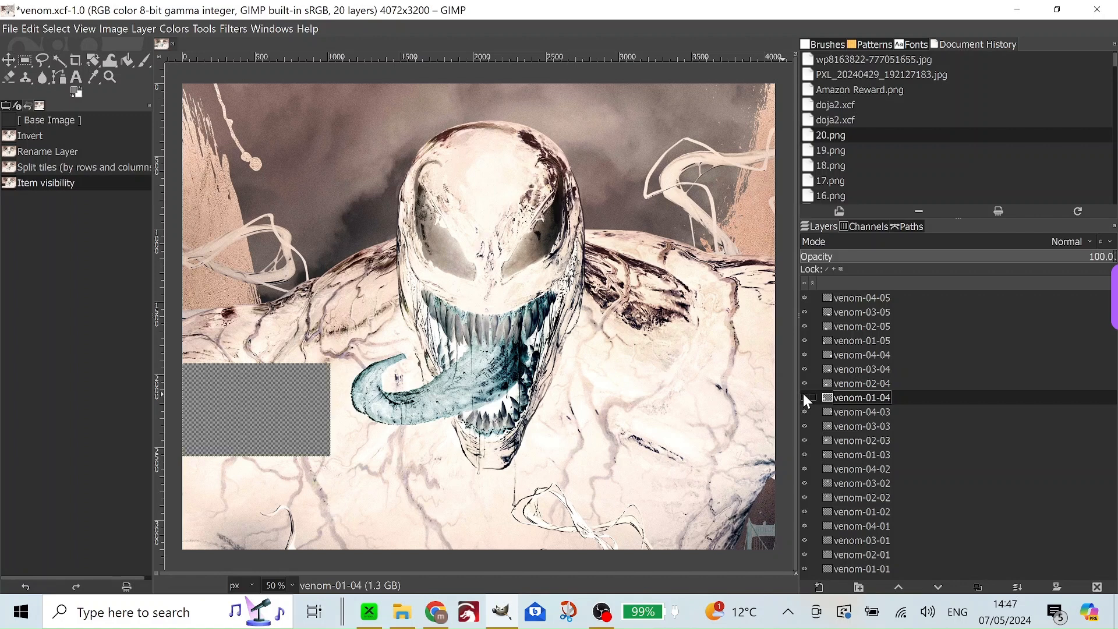
{"action": "left_click", "coordinate": [804, 397]}
{"action": "left_click", "coordinate": [804, 397]}
{"action": "left_click", "coordinate": [804, 397]}
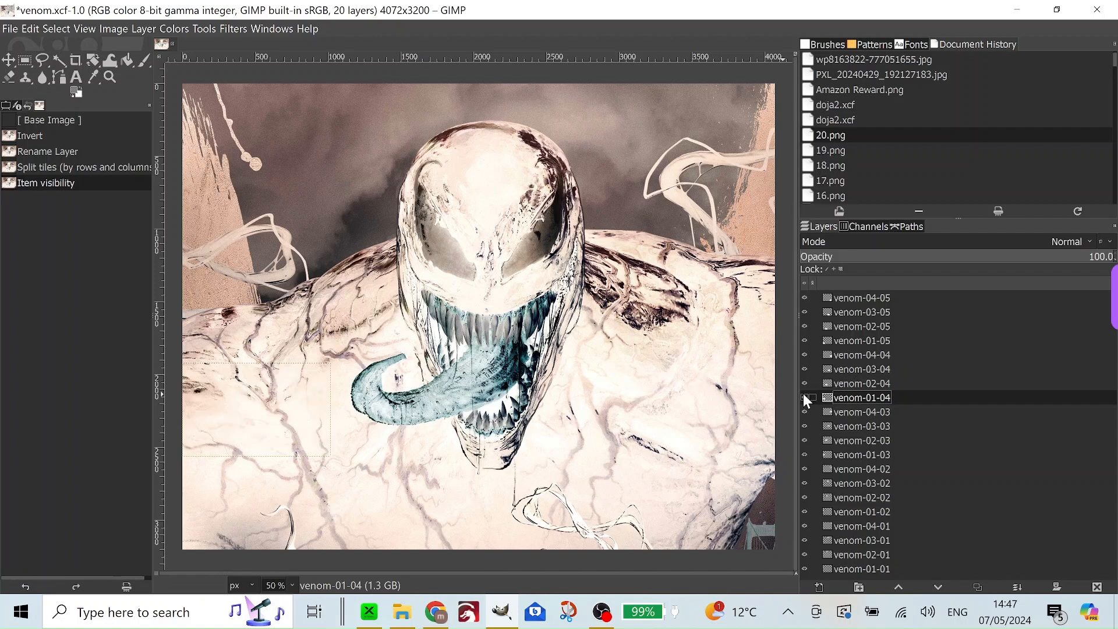
{"action": "left_click", "coordinate": [803, 342]}
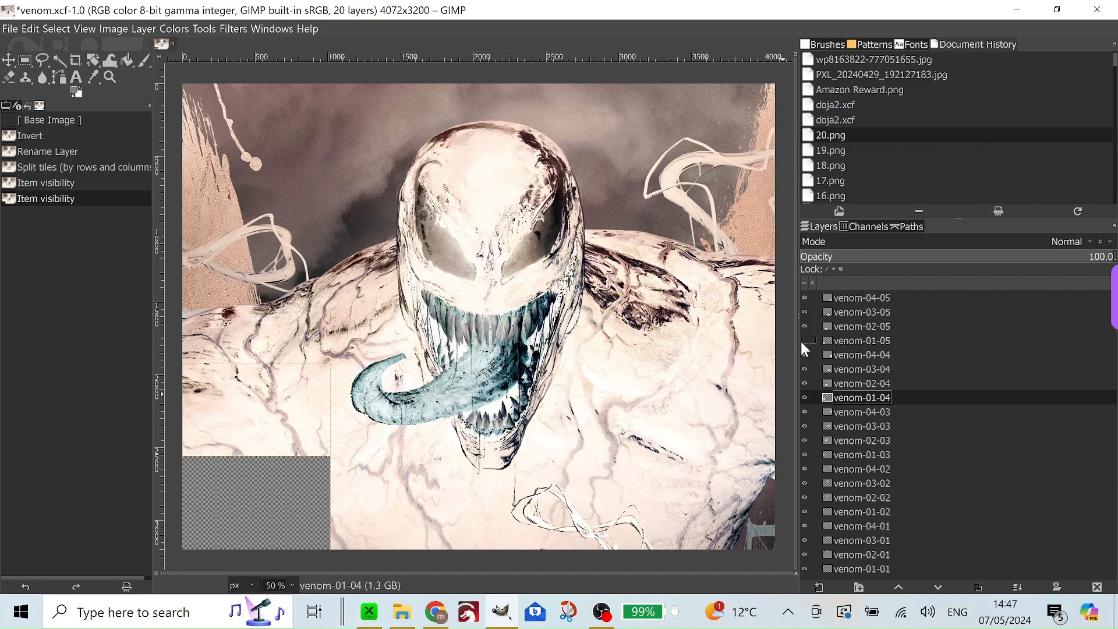
{"action": "left_click", "coordinate": [803, 342]}
{"action": "left_click", "coordinate": [802, 342]}
{"action": "left_click", "coordinate": [802, 342]}
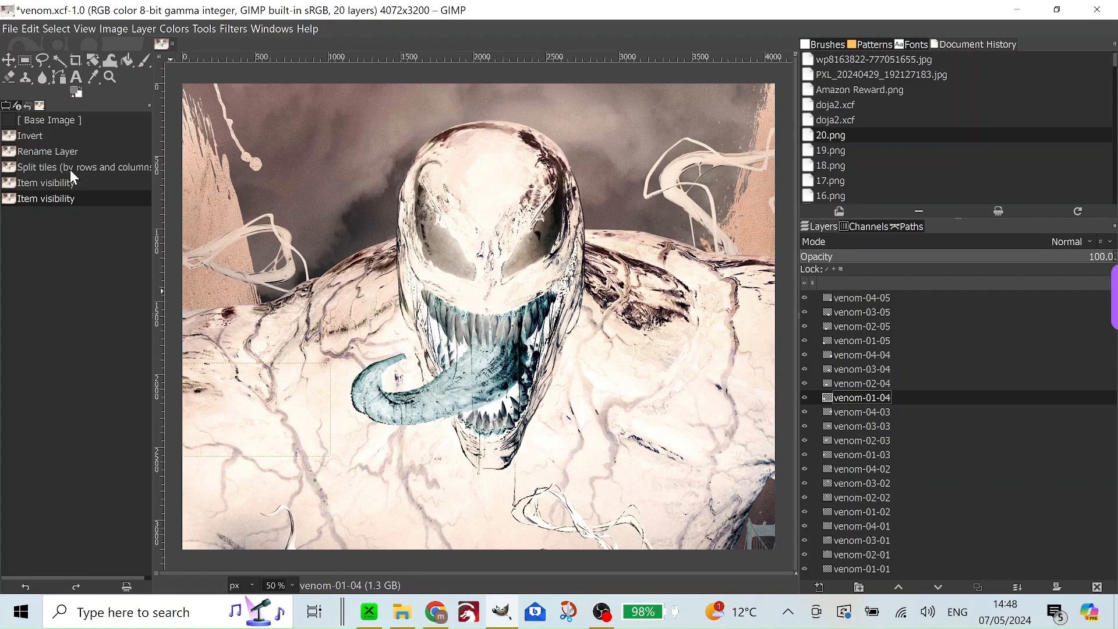
- Export all tile layers as separate PNG files to the Desktop, keeping the current PNG options
{"action": "left_click", "coordinate": [11, 29]}
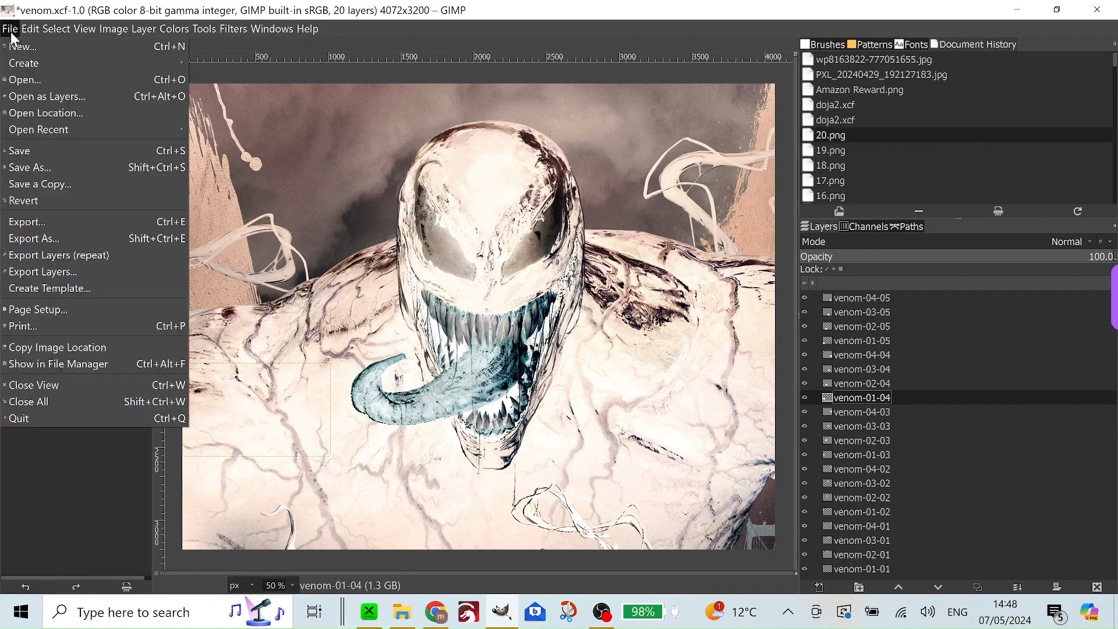
{"action": "left_click", "coordinate": [45, 274]}
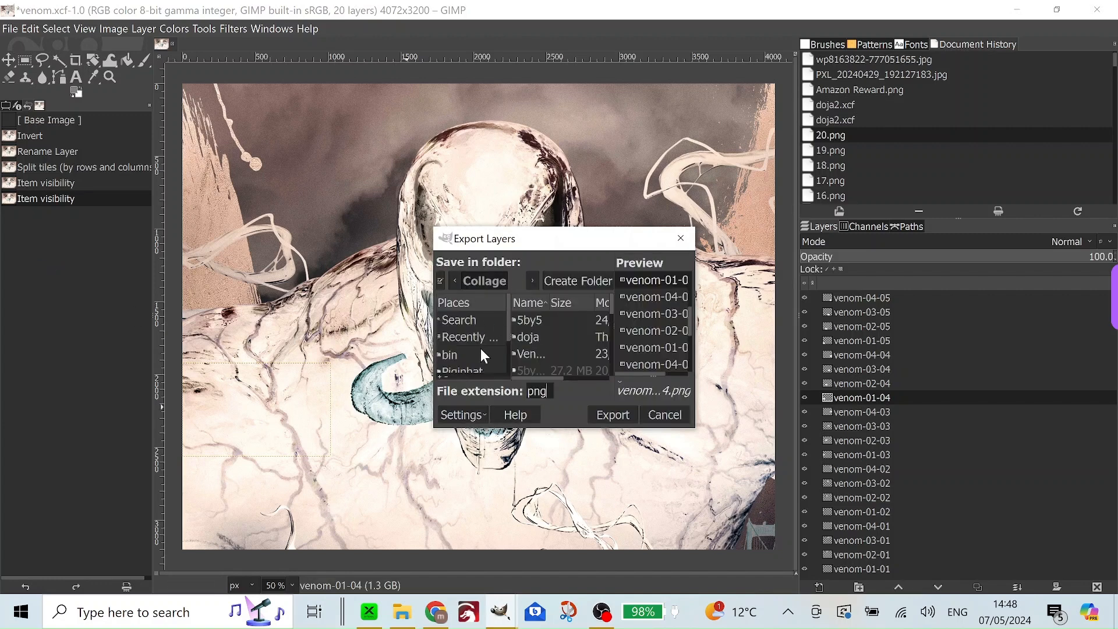
{"action": "scroll", "coordinate": [476, 340], "scroll_direction": "down", "scroll_amount": 2}
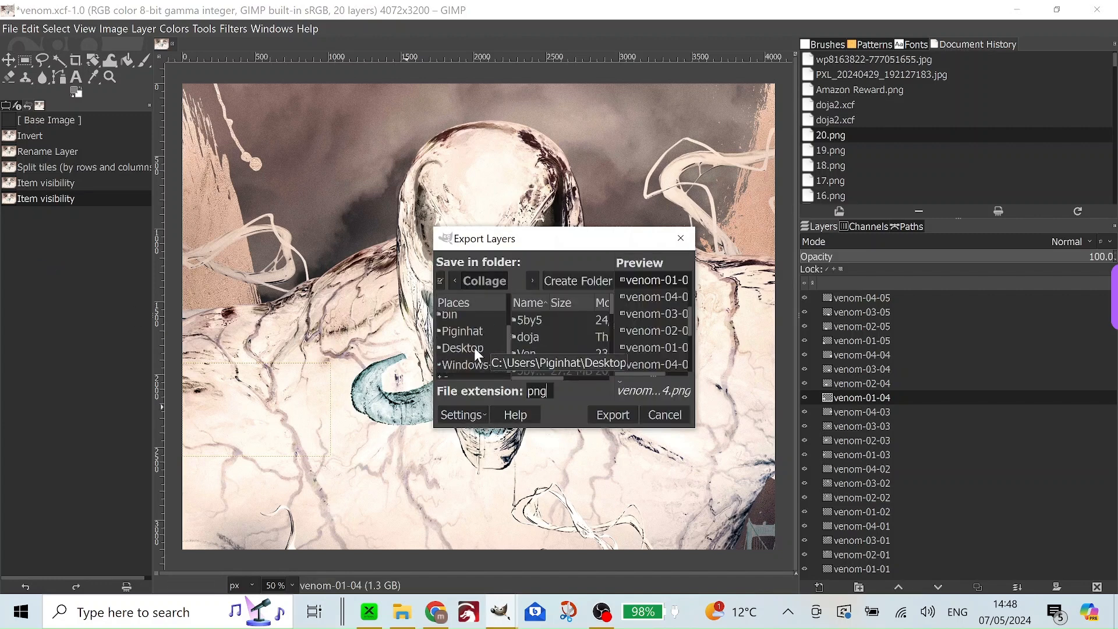
{"action": "left_click", "coordinate": [474, 348]}
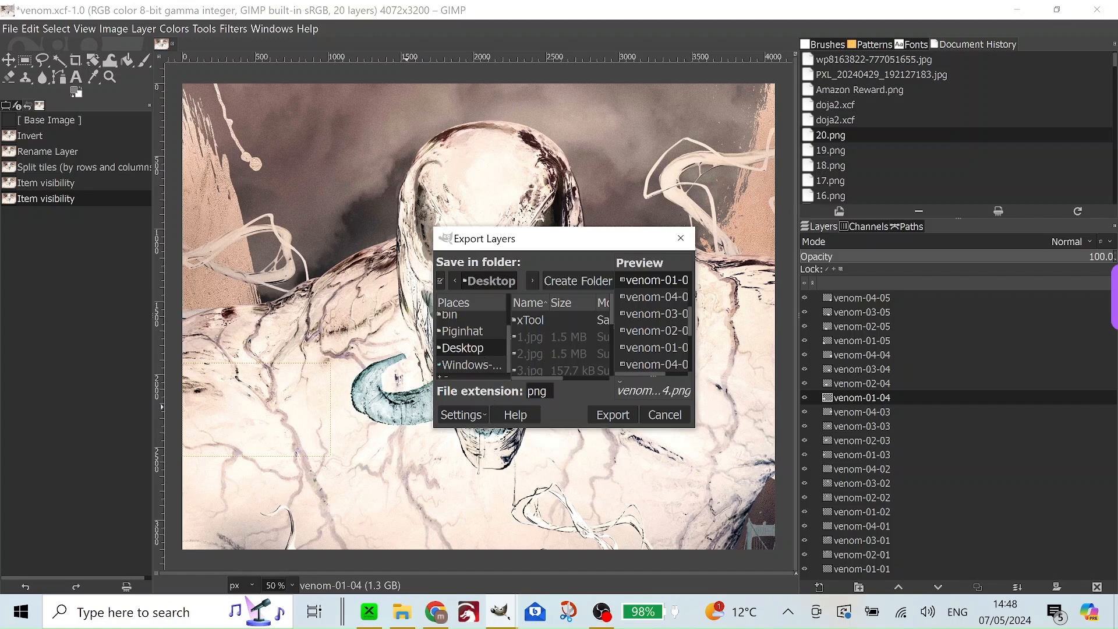
{"action": "left_click", "coordinate": [613, 415]}
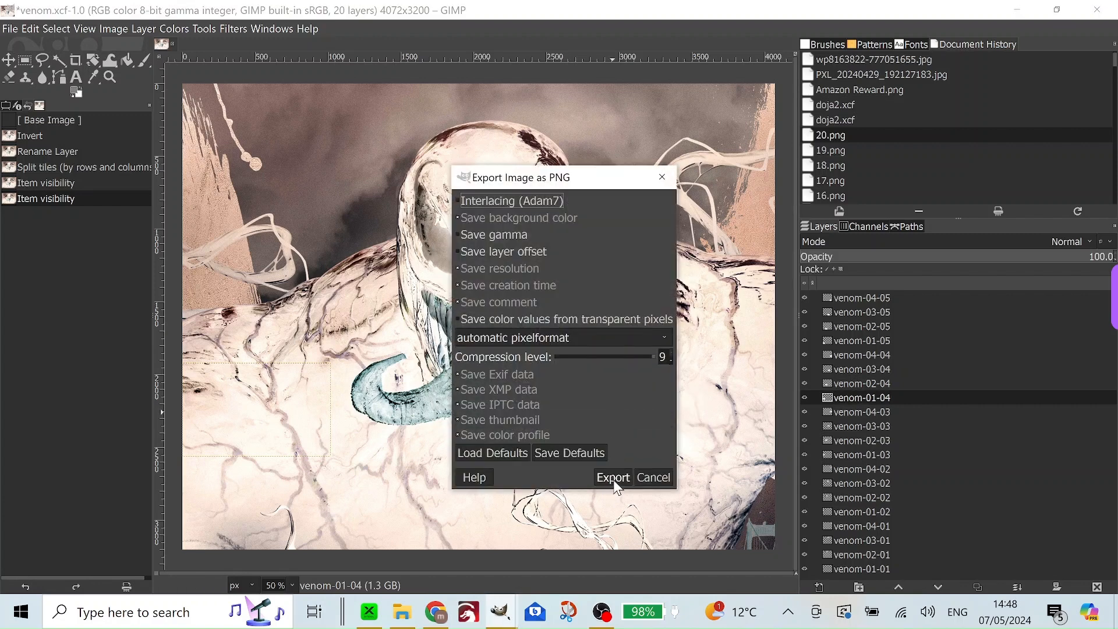
{"action": "left_click", "coordinate": [614, 479]}
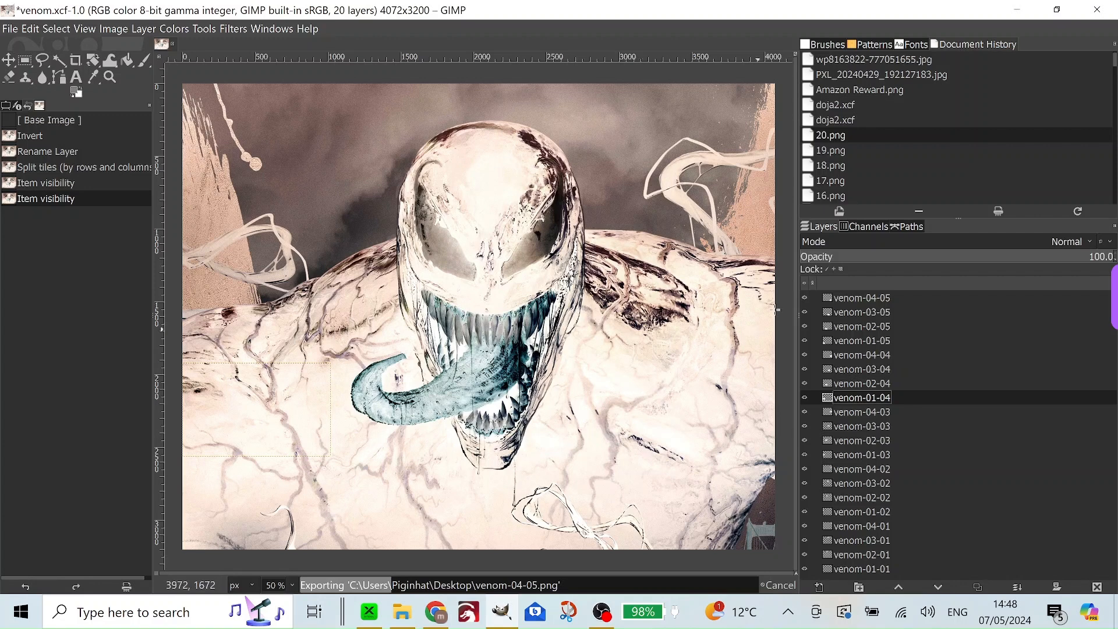
- Minimize GIMP during the export, then switch to Chrome and view the Piginhatwoodcrafts Facebook group page
{"action": "left_click", "coordinate": [1016, 12]}
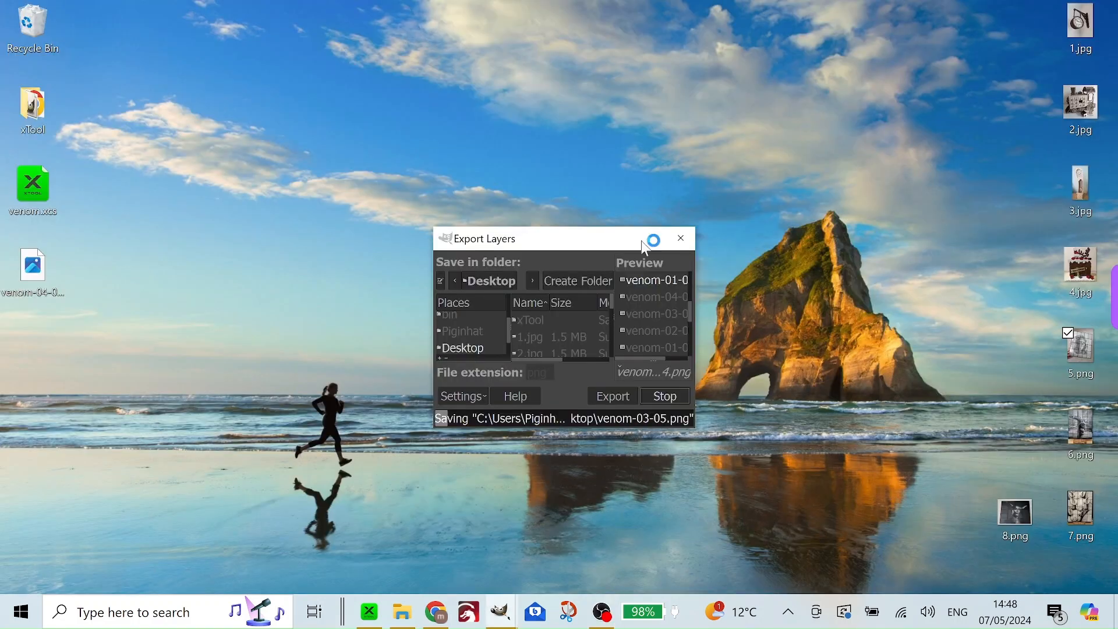
{"action": "left_click", "coordinate": [437, 612]}
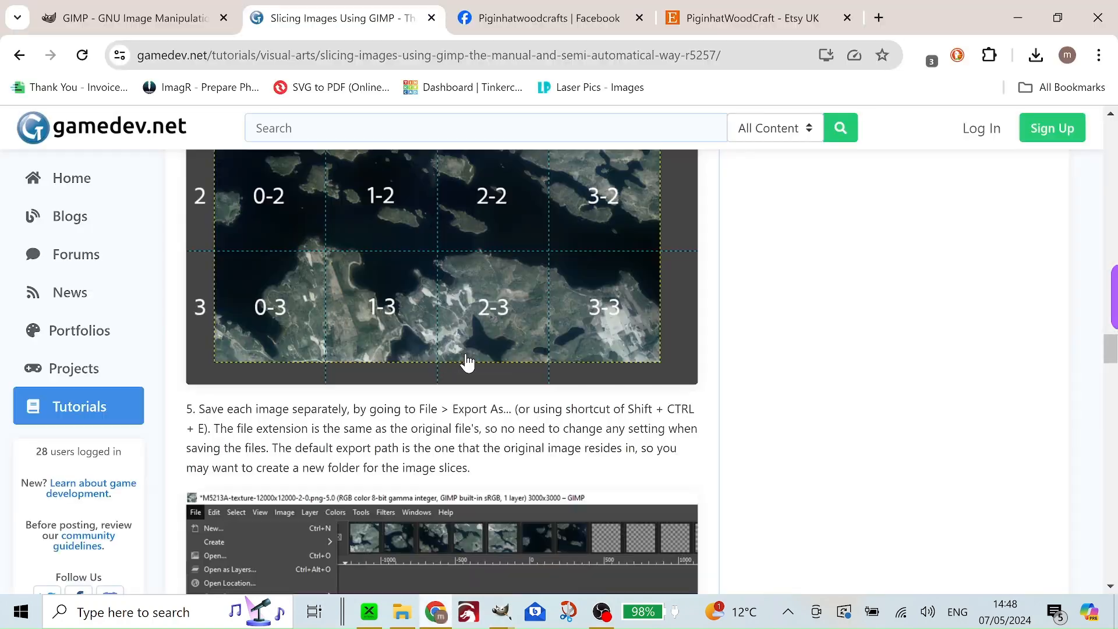
{"action": "left_click", "coordinate": [551, 30]}
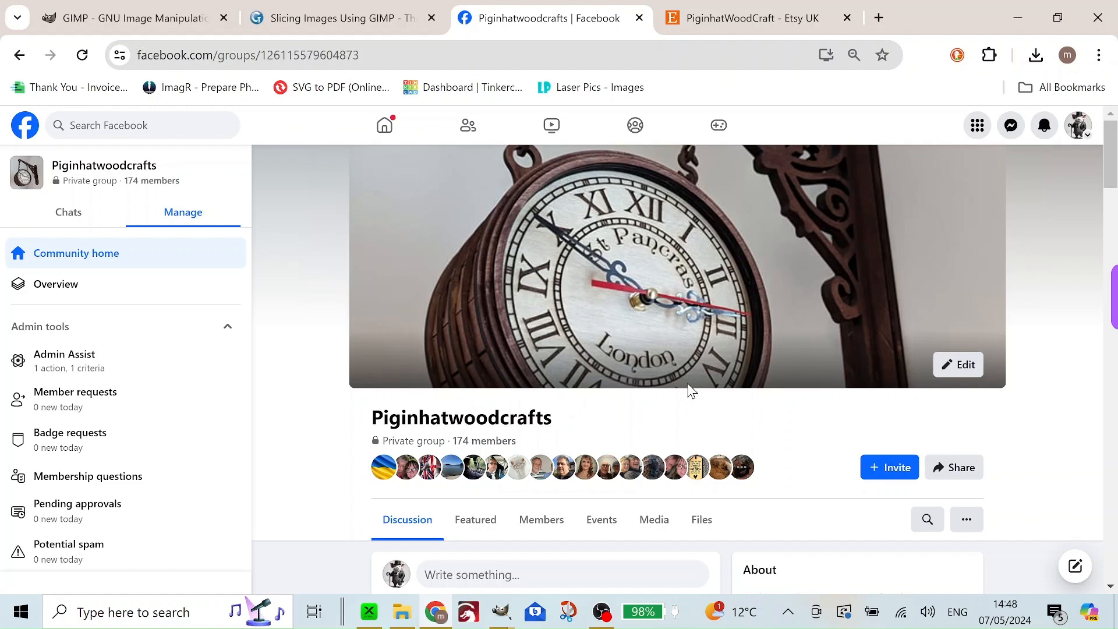
- Look over the Piginhatwoodcrafts Facebook group page and browse the item listings in the PiginhatWoodCraft Etsy shop
{"action": "scroll", "coordinate": [689, 390], "scroll_direction": "down", "scroll_amount": 3}
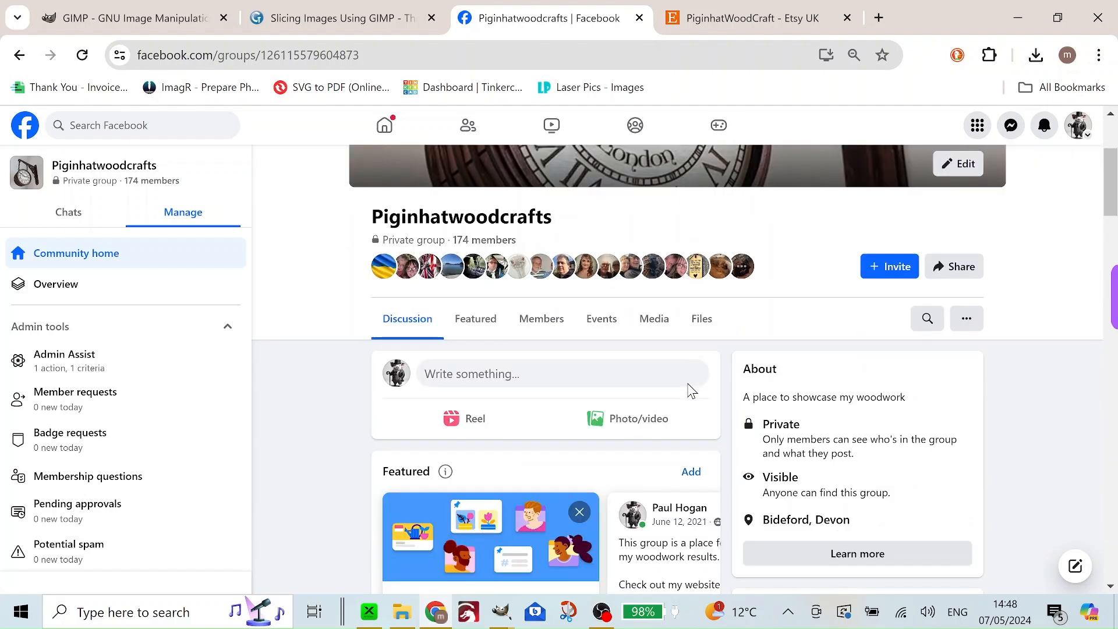
{"action": "scroll", "coordinate": [689, 390], "scroll_direction": "up", "scroll_amount": 3}
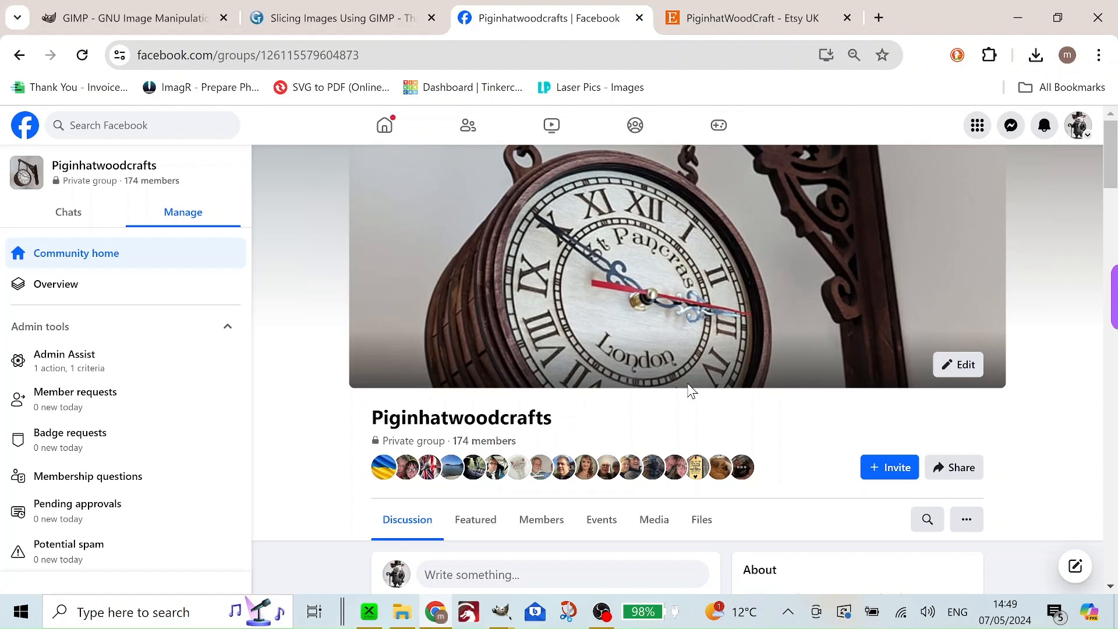
{"action": "left_click", "coordinate": [732, 22]}
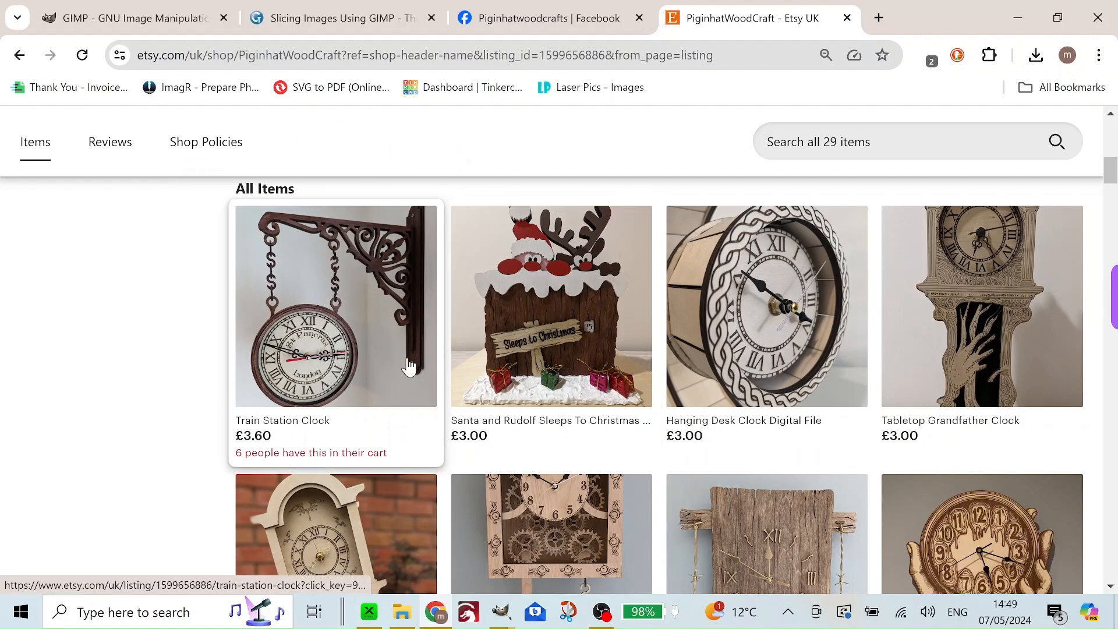
{"action": "scroll", "coordinate": [130, 443], "scroll_direction": "down", "scroll_amount": 3}
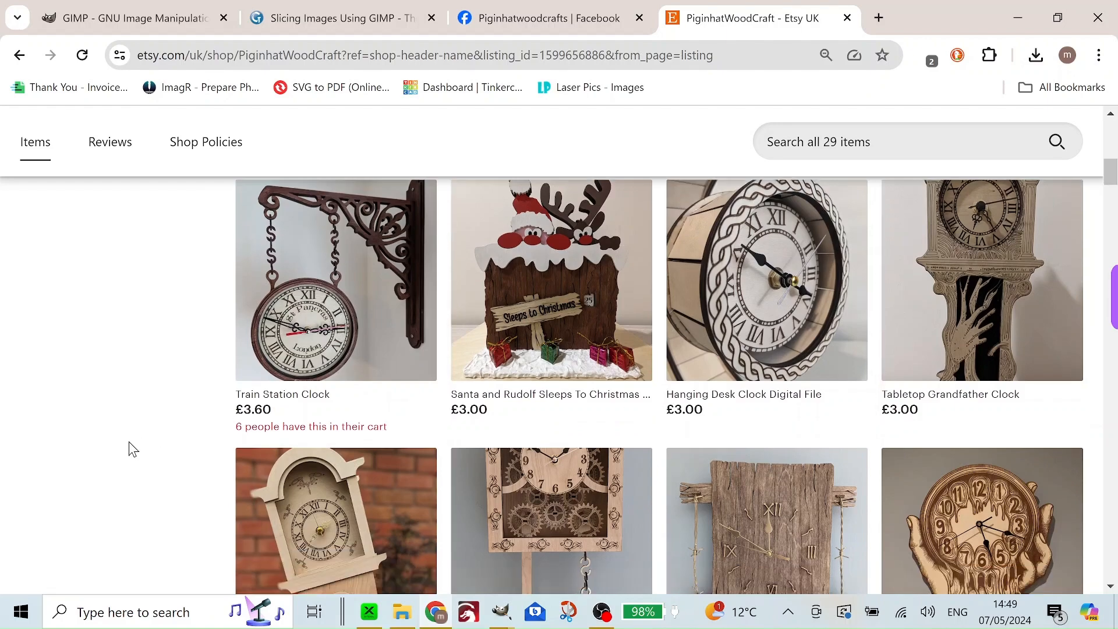
{"action": "scroll", "coordinate": [128, 441], "scroll_direction": "down", "scroll_amount": 6}
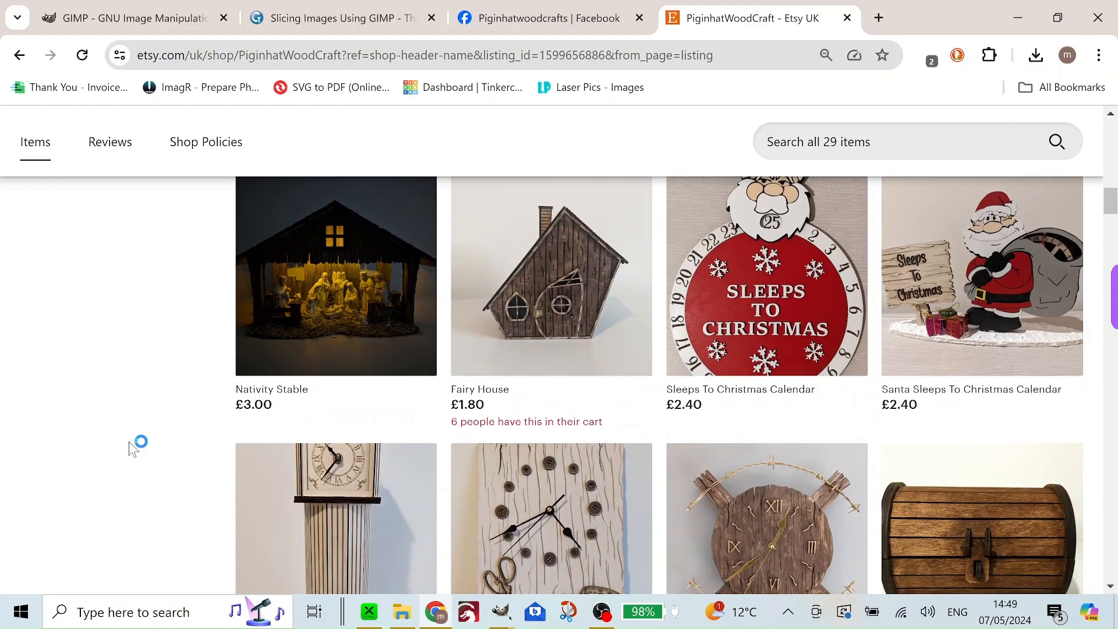
{"action": "scroll", "coordinate": [129, 447], "scroll_direction": "down", "scroll_amount": 5}
{"action": "scroll", "coordinate": [129, 442], "scroll_direction": "down", "scroll_amount": 6}
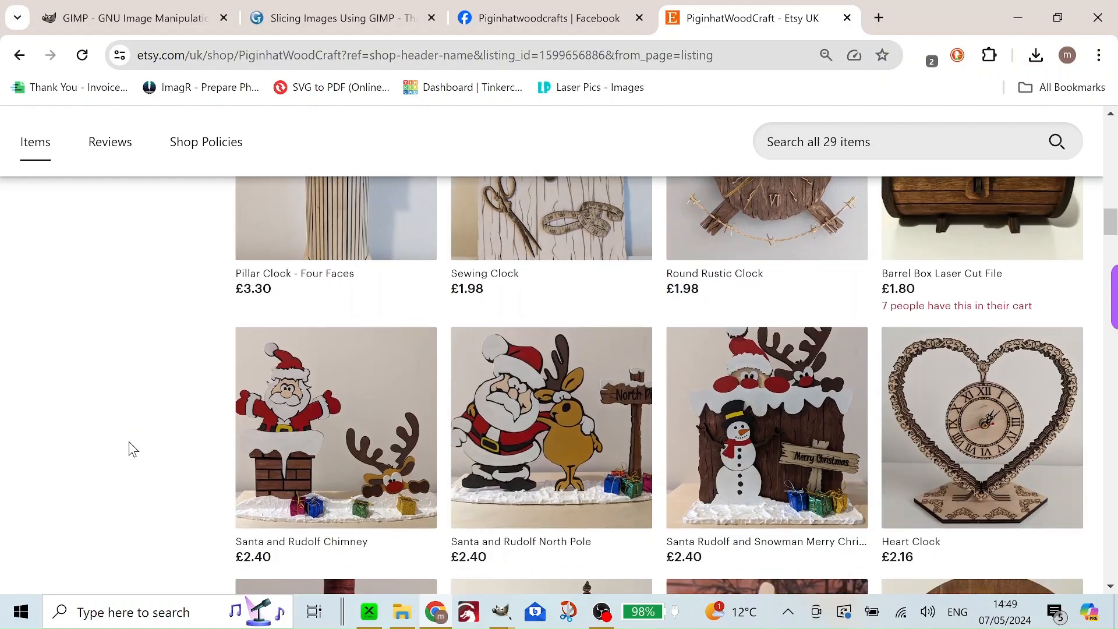
{"action": "scroll", "coordinate": [129, 443], "scroll_direction": "down", "scroll_amount": 6}
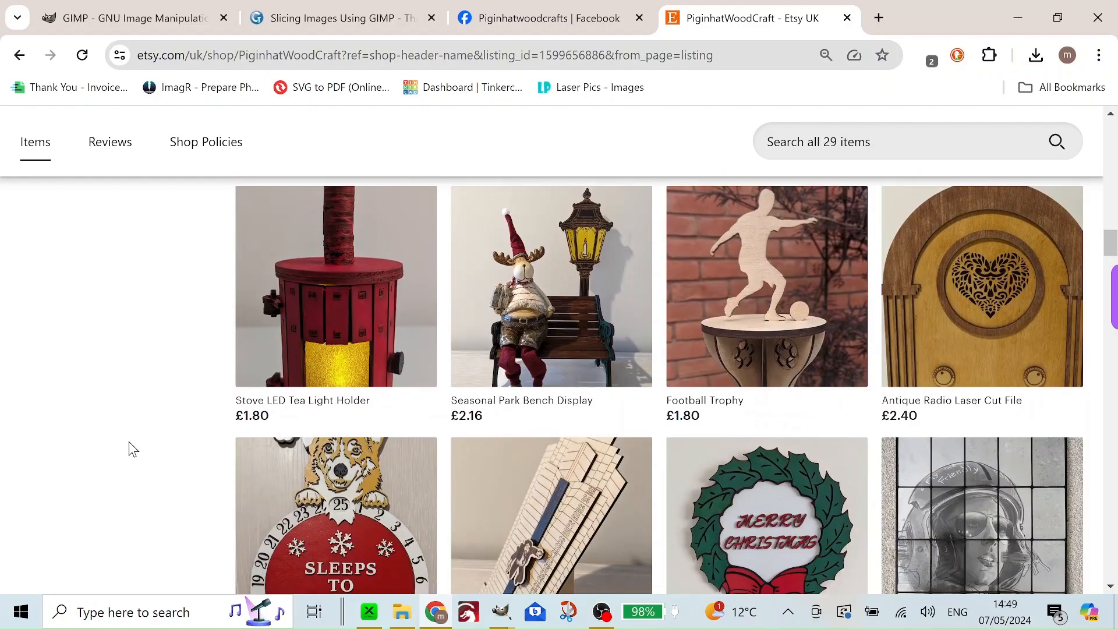
{"action": "scroll", "coordinate": [129, 442], "scroll_direction": "down", "scroll_amount": 2}
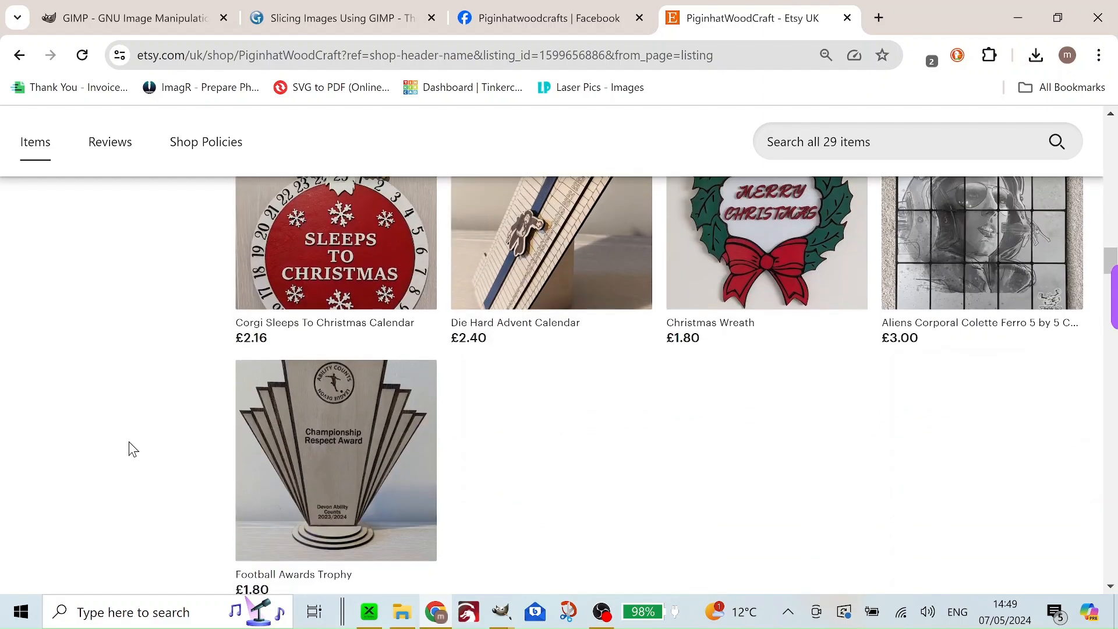
{"action": "scroll", "coordinate": [129, 442], "scroll_direction": "up", "scroll_amount": 11}
{"action": "scroll", "coordinate": [128, 441], "scroll_direction": "up", "scroll_amount": 9}
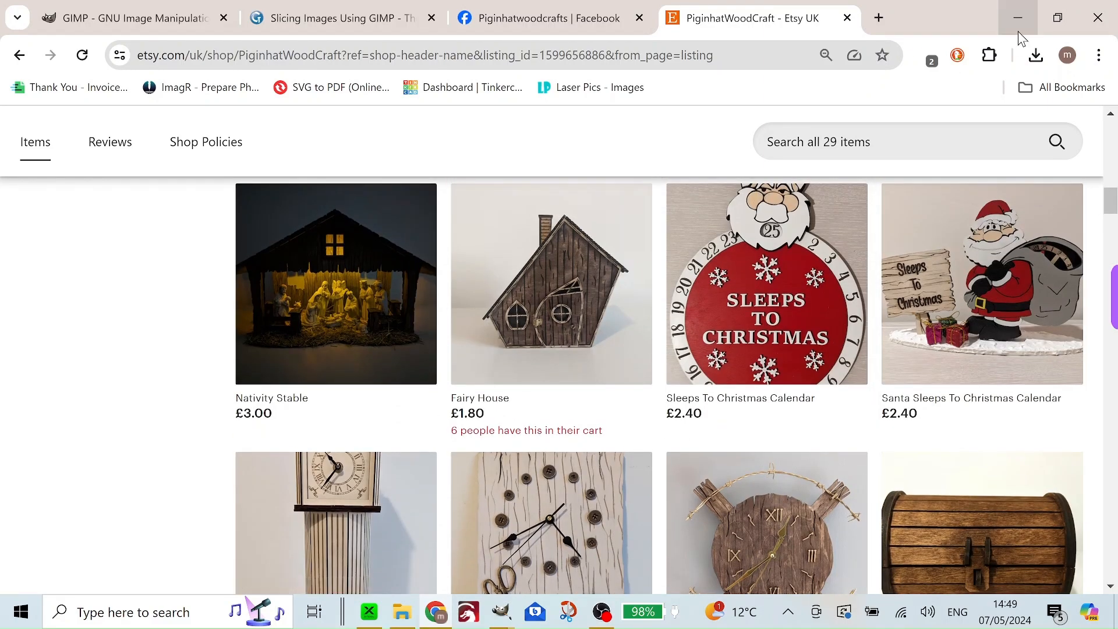
- Minimize Chrome and bring the GIMP image window forward to check the progress of the layer export
{"action": "left_click", "coordinate": [1019, 19]}
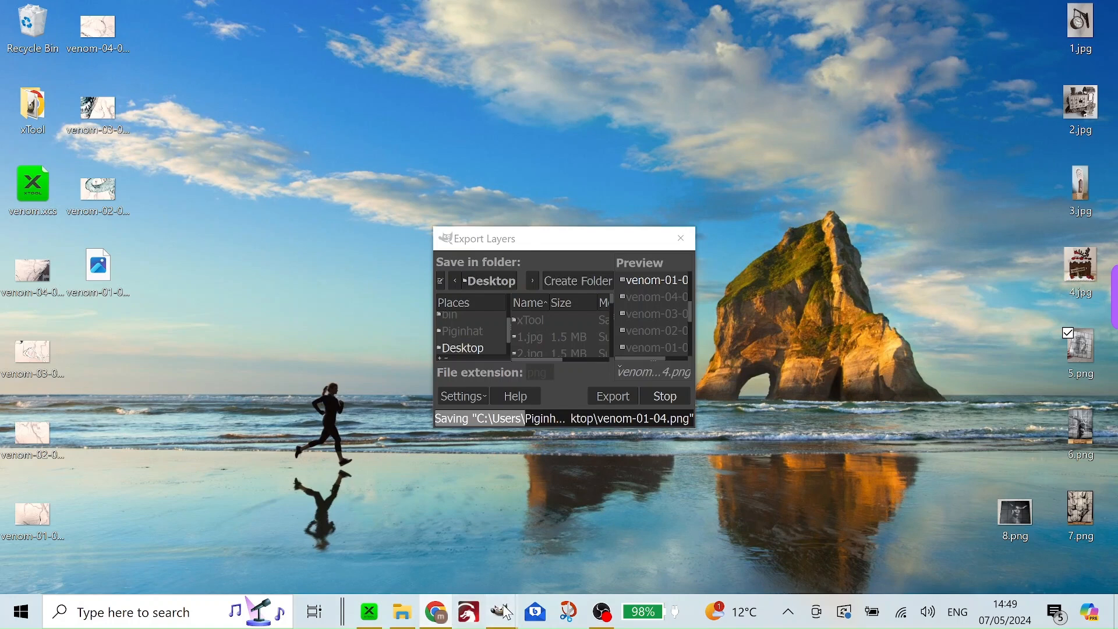
{"action": "mouse_move", "coordinate": [507, 612]}
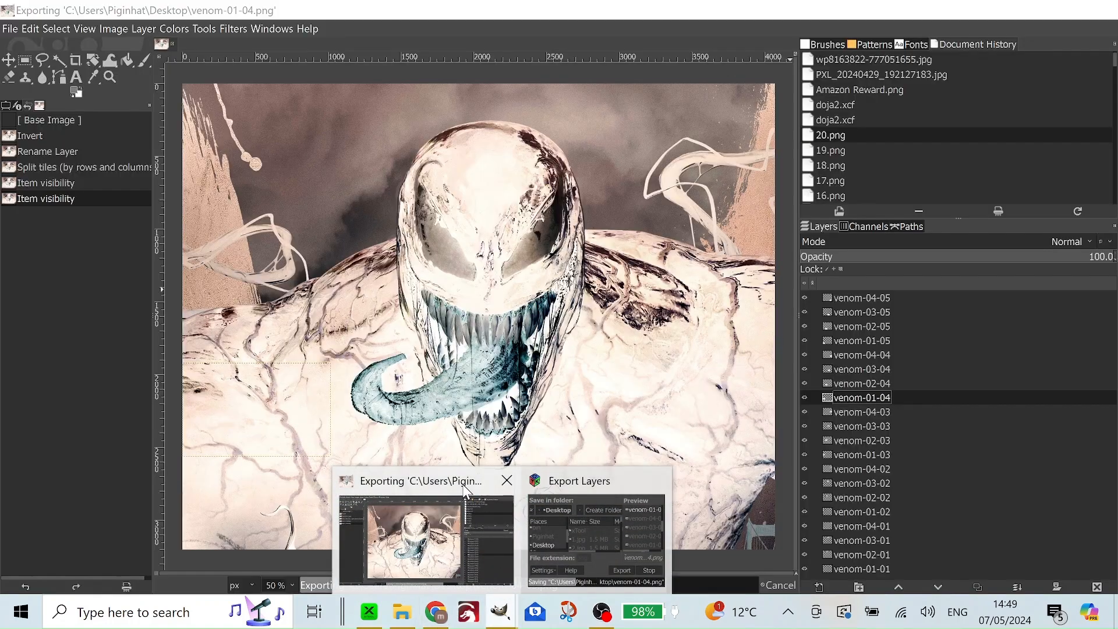
{"action": "left_click", "coordinate": [471, 491]}
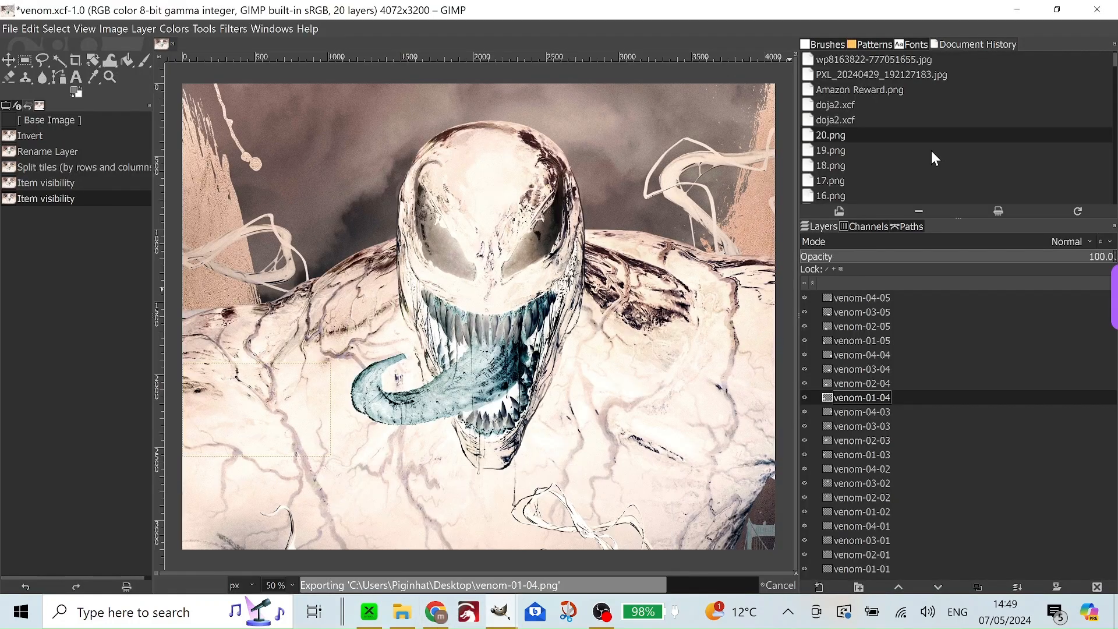
{"action": "left_click", "coordinate": [1017, 13]}
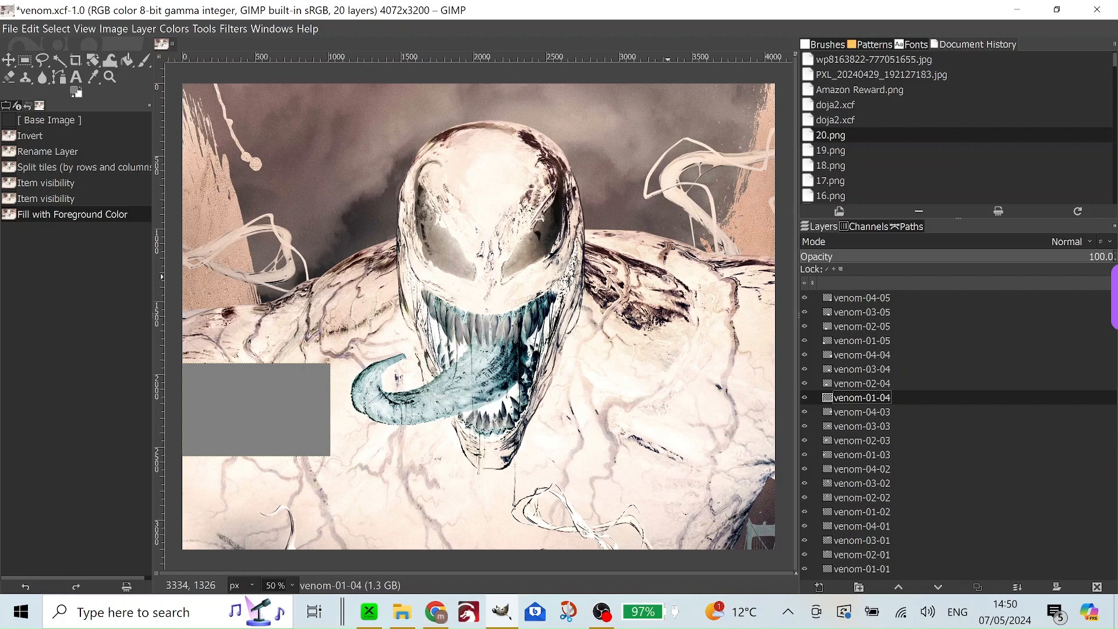
- Minimize GIMP and open the exported tile venom-03-03.png from the desktop to inspect it, closing the viewer when done
{"action": "left_click", "coordinate": [1018, 9]}
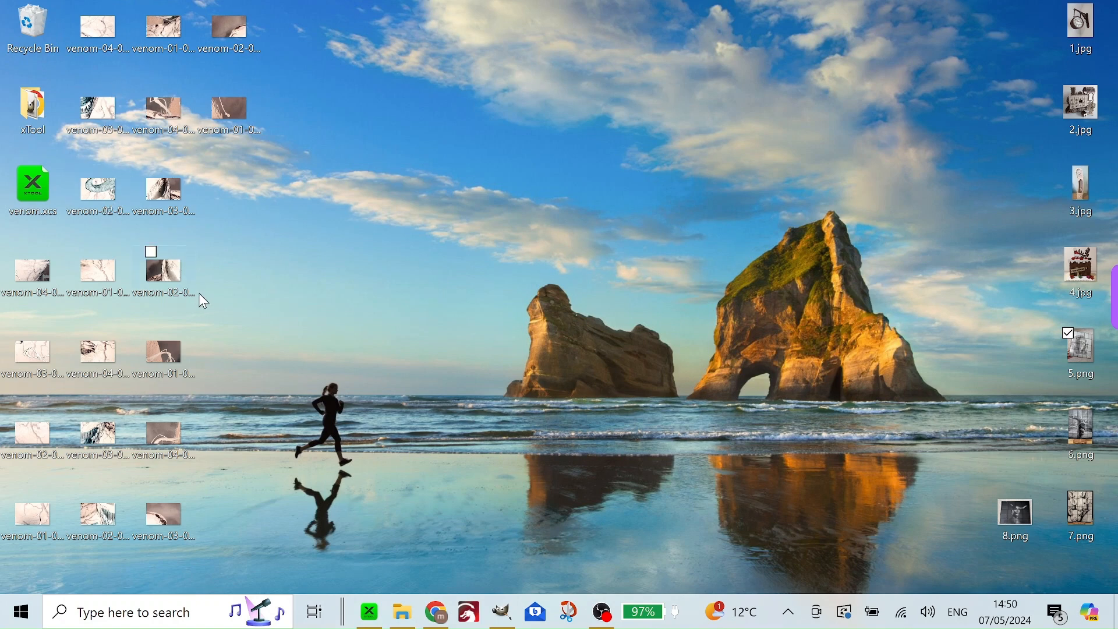
{"action": "double_click", "coordinate": [98, 425]}
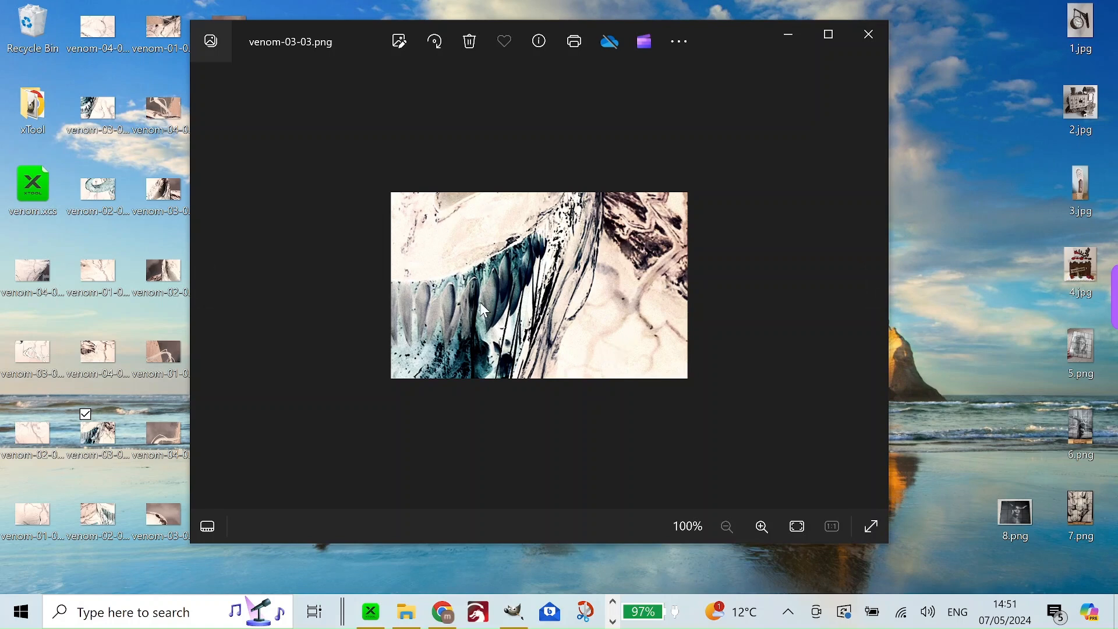
{"action": "left_click", "coordinate": [868, 35]}
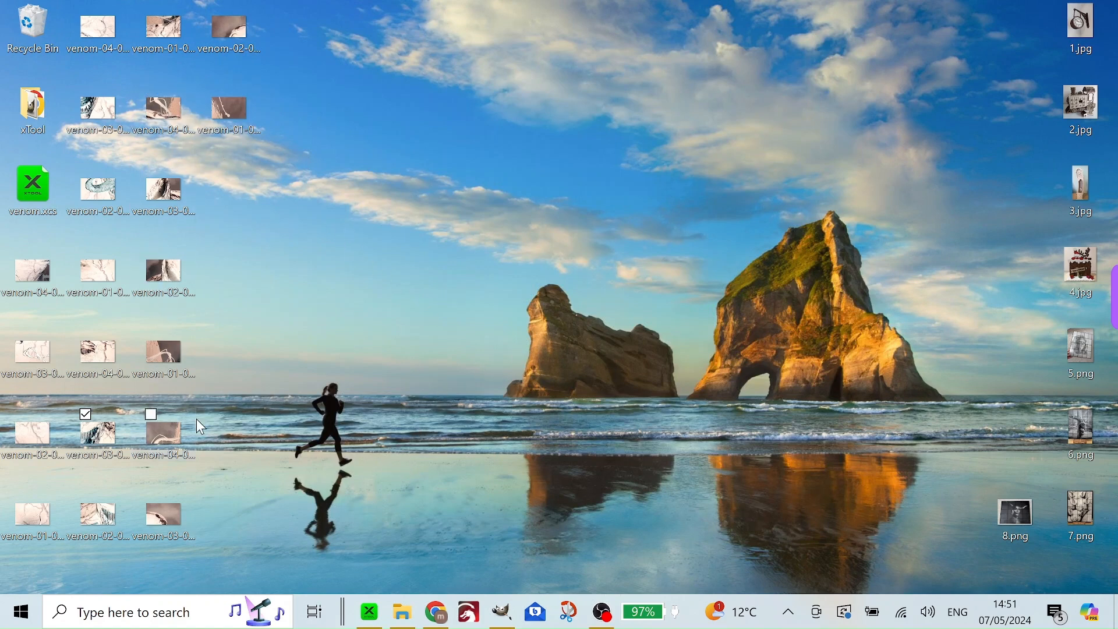
- Switch to the xTool laser software and examine the xTool F1's basic info and device settings, closing the dialog when done
{"action": "left_click", "coordinate": [372, 622]}
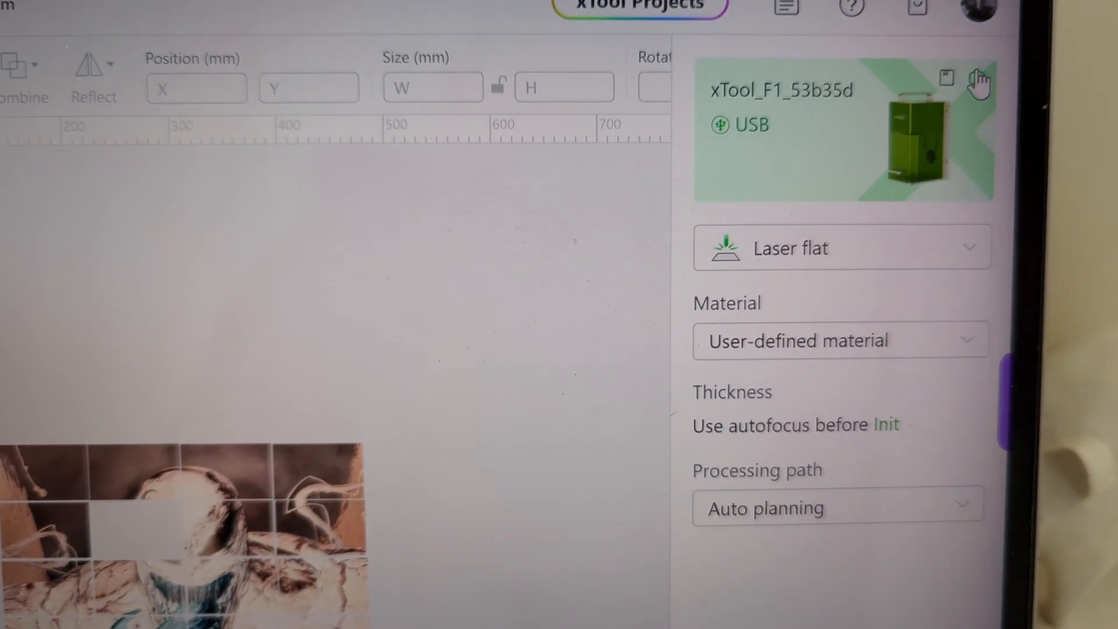
{"action": "left_click", "coordinate": [970, 95]}
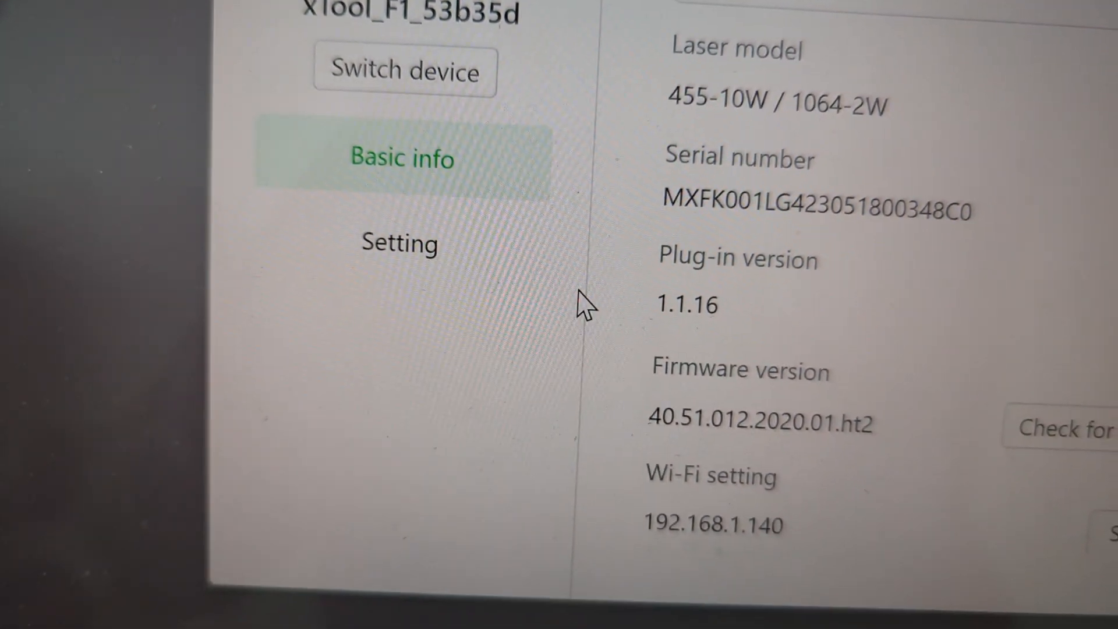
{"action": "left_click", "coordinate": [428, 265]}
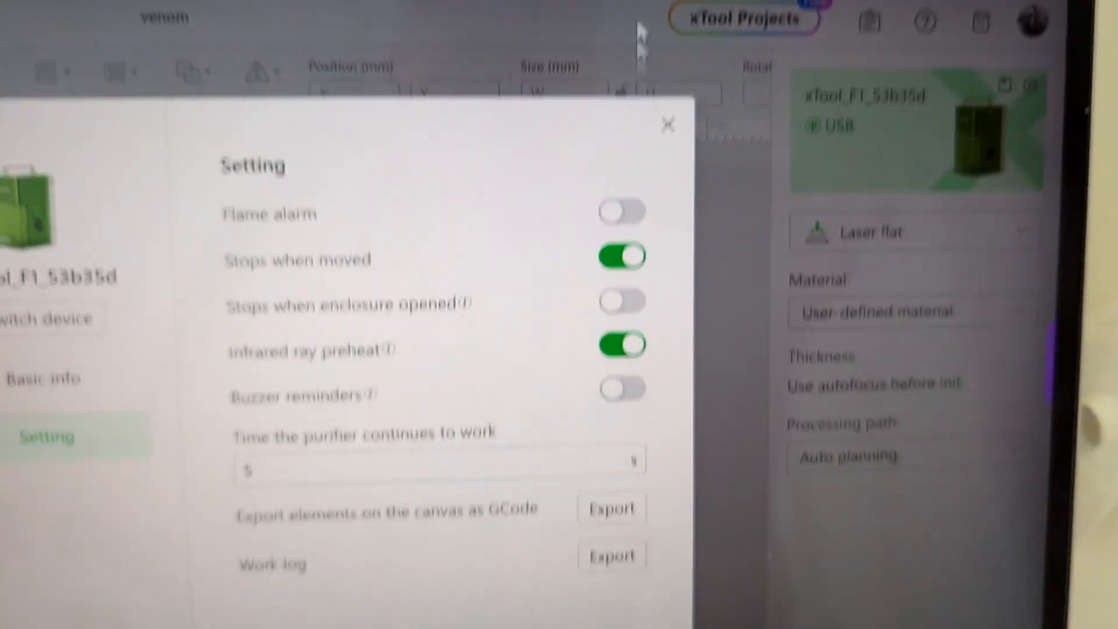
{"action": "left_click", "coordinate": [721, 86]}
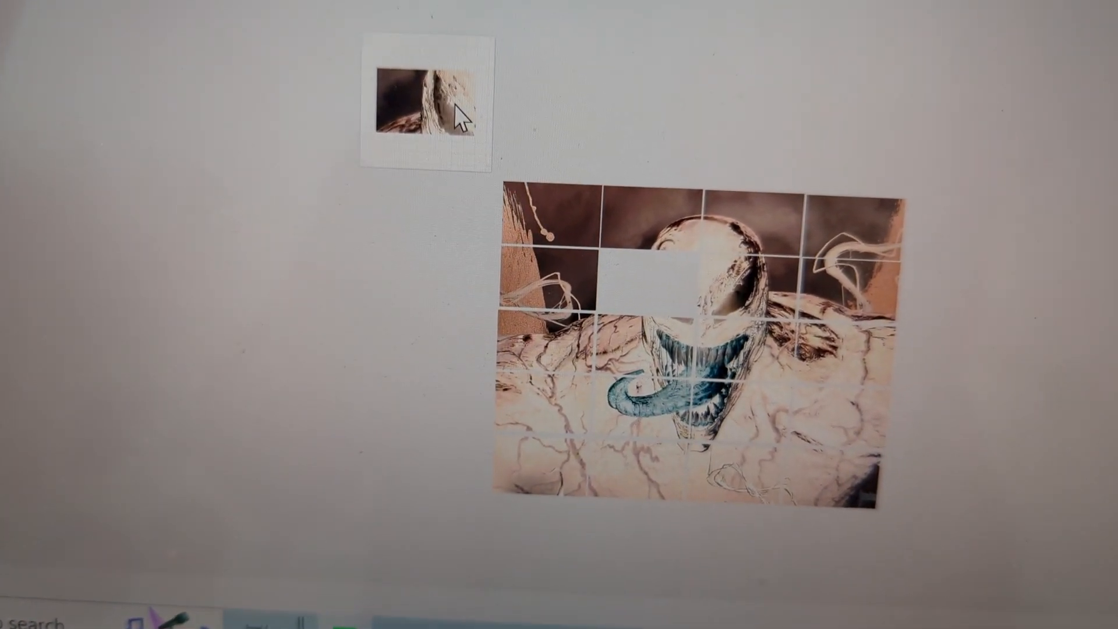
- Select the tile image in the work area and review its engraving settings, including laser type, dot duration, power, DPI, passes and bitmap mode
{"action": "left_click", "coordinate": [512, 76]}
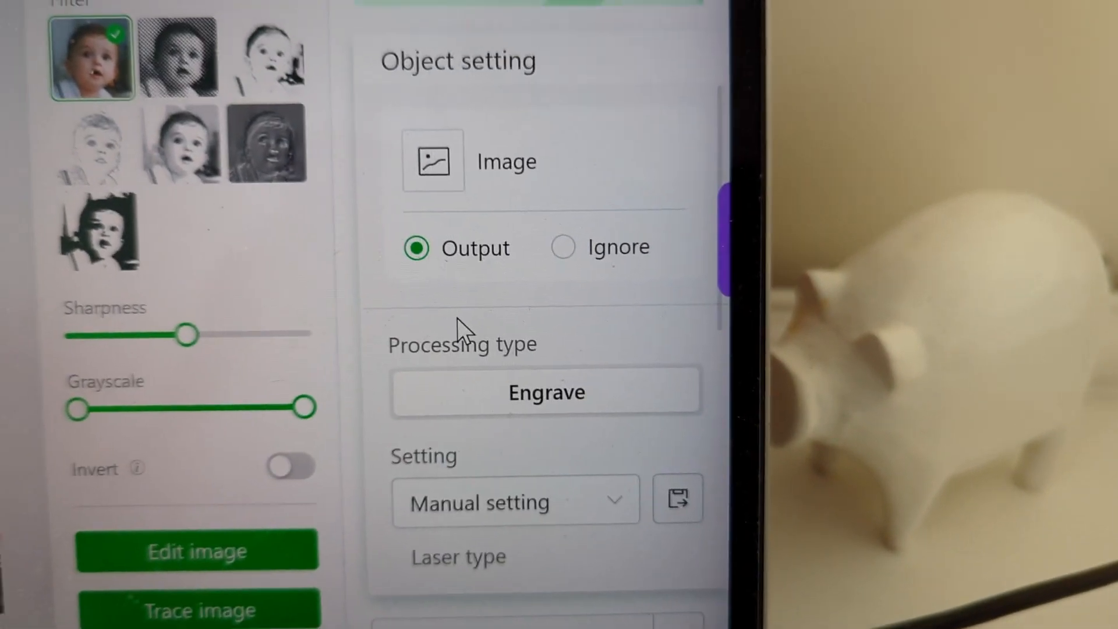
{"action": "scroll", "coordinate": [451, 337], "scroll_direction": "down", "scroll_amount": 3}
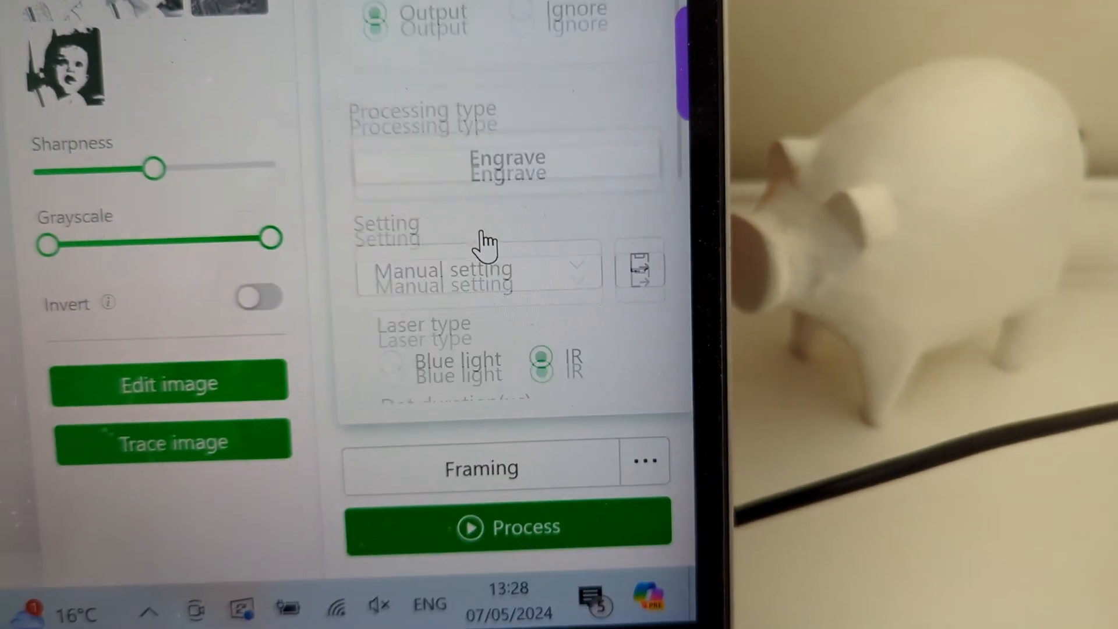
{"action": "scroll", "coordinate": [466, 244], "scroll_direction": "down", "scroll_amount": 2}
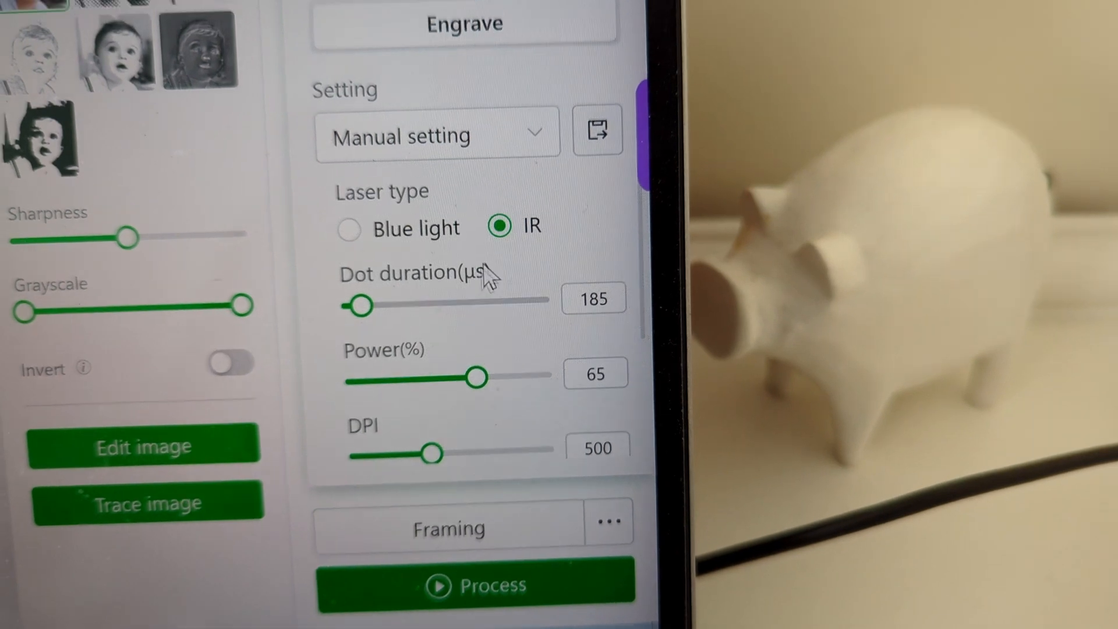
{"action": "scroll", "coordinate": [517, 233], "scroll_direction": "down", "scroll_amount": 1}
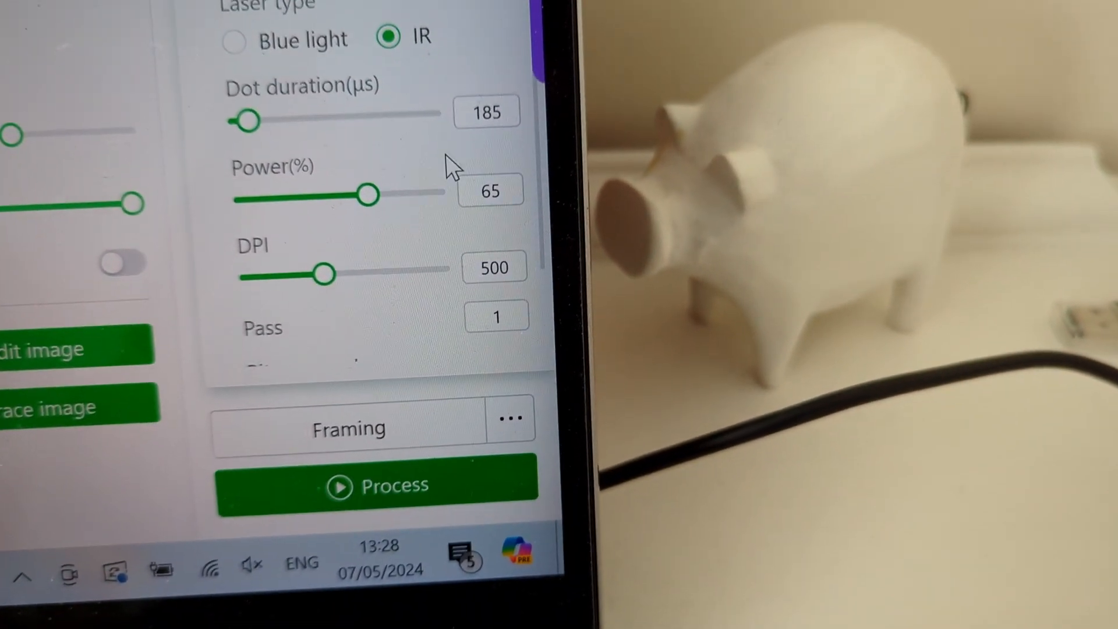
{"action": "scroll", "coordinate": [430, 174], "scroll_direction": "down", "scroll_amount": 1}
{"action": "scroll", "coordinate": [428, 169], "scroll_direction": "down", "scroll_amount": 1}
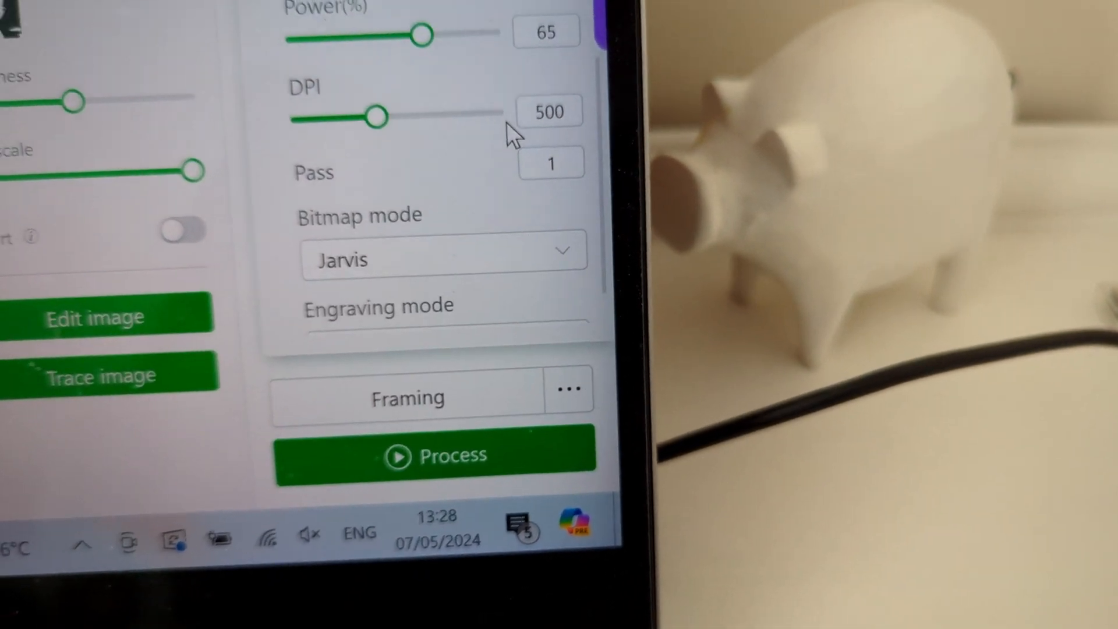